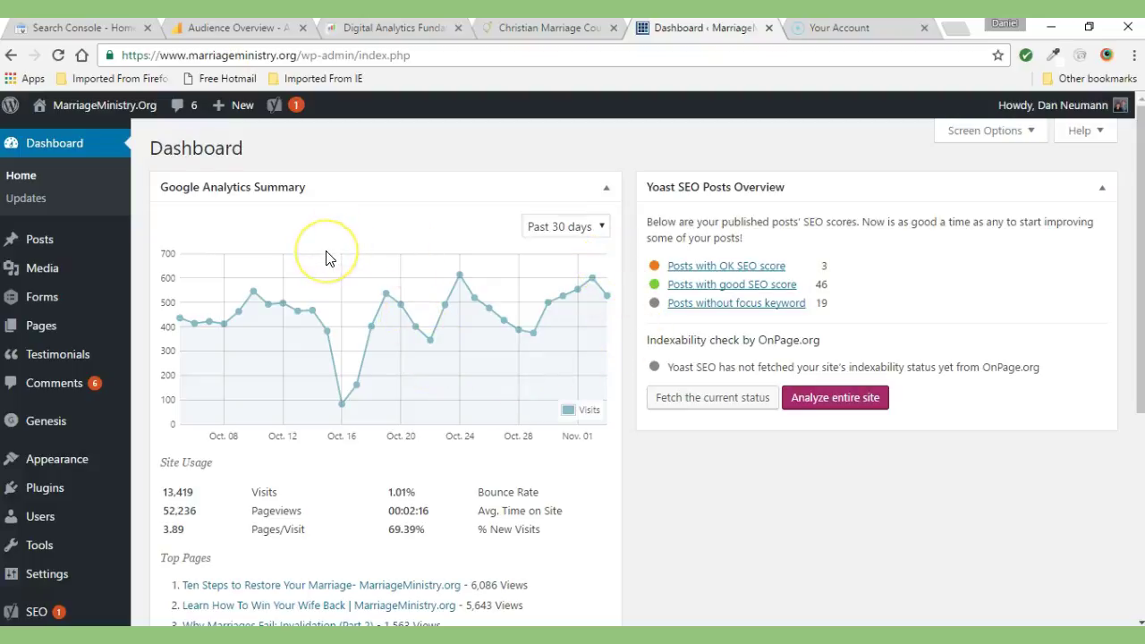
Open the Home front page from the list of all pages for editing and launch Page Builder on it
mouse_move(49, 332)
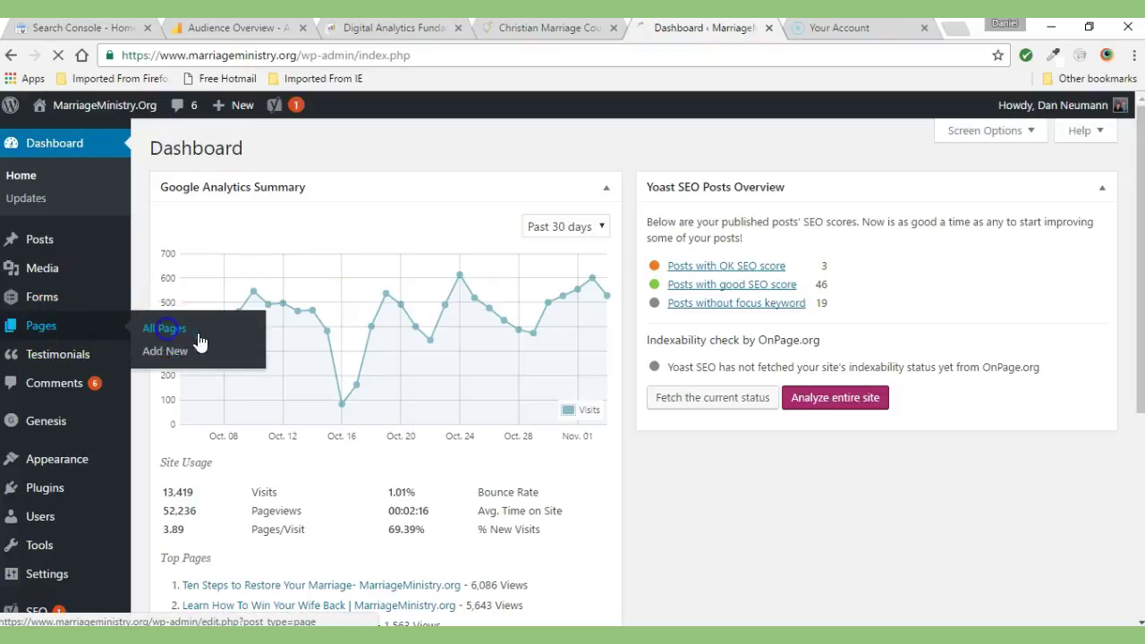
click(167, 328)
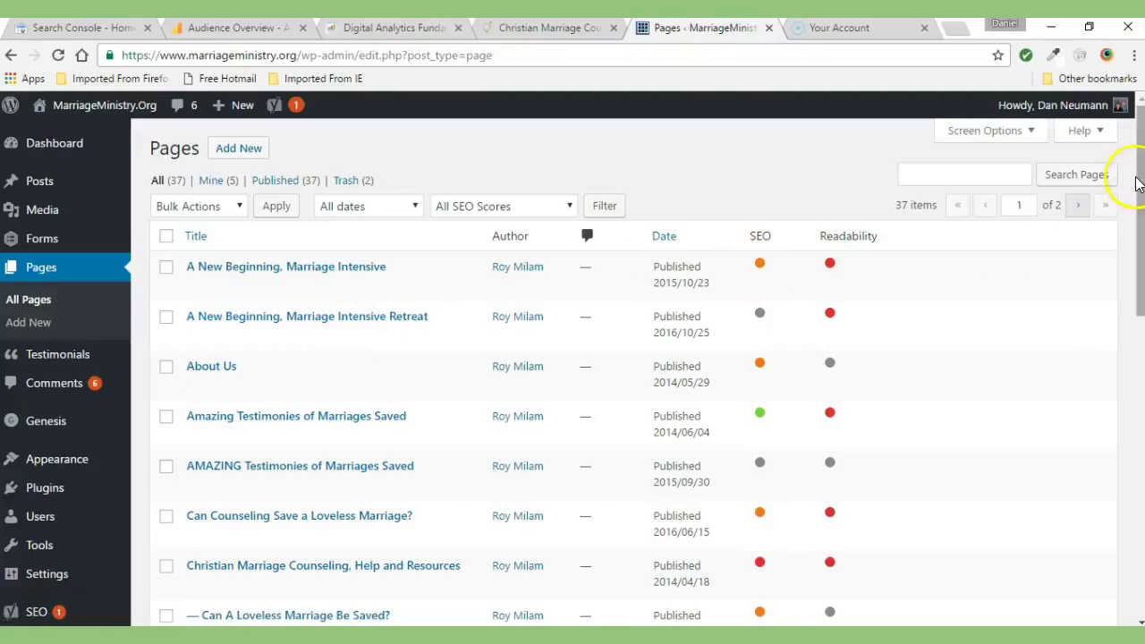
drag(1141, 164, 1141, 416)
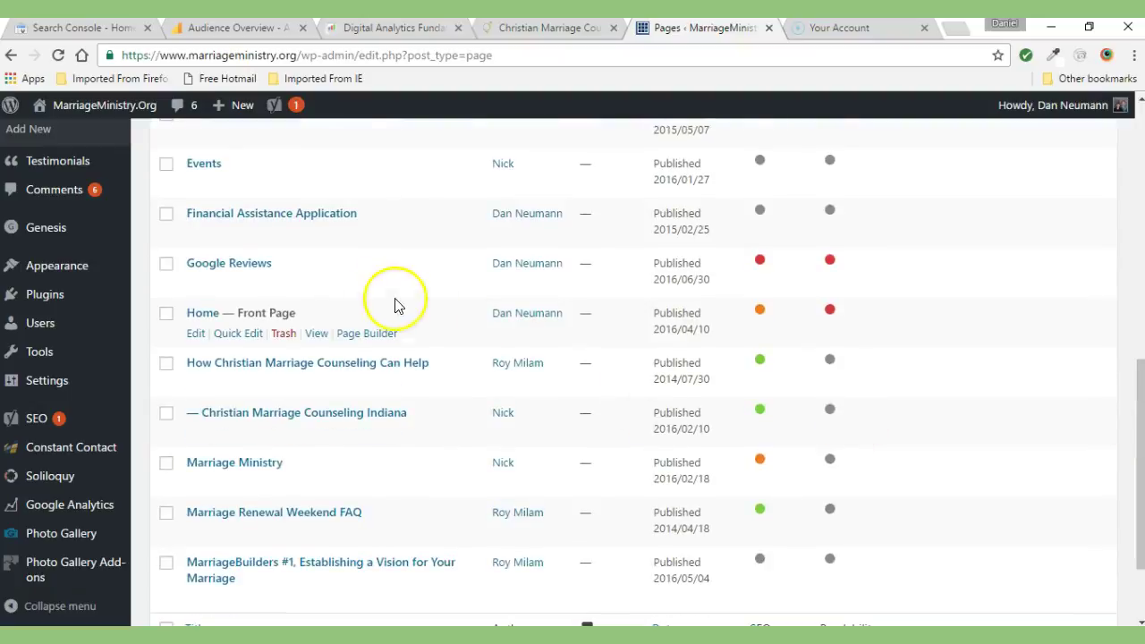
click(203, 315)
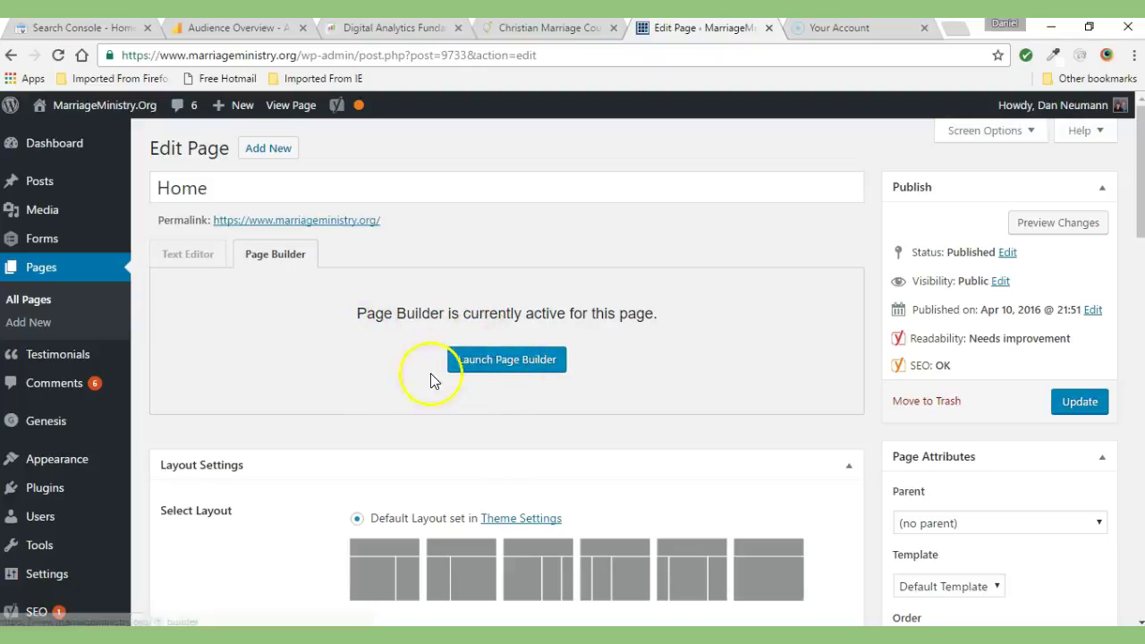
click(506, 362)
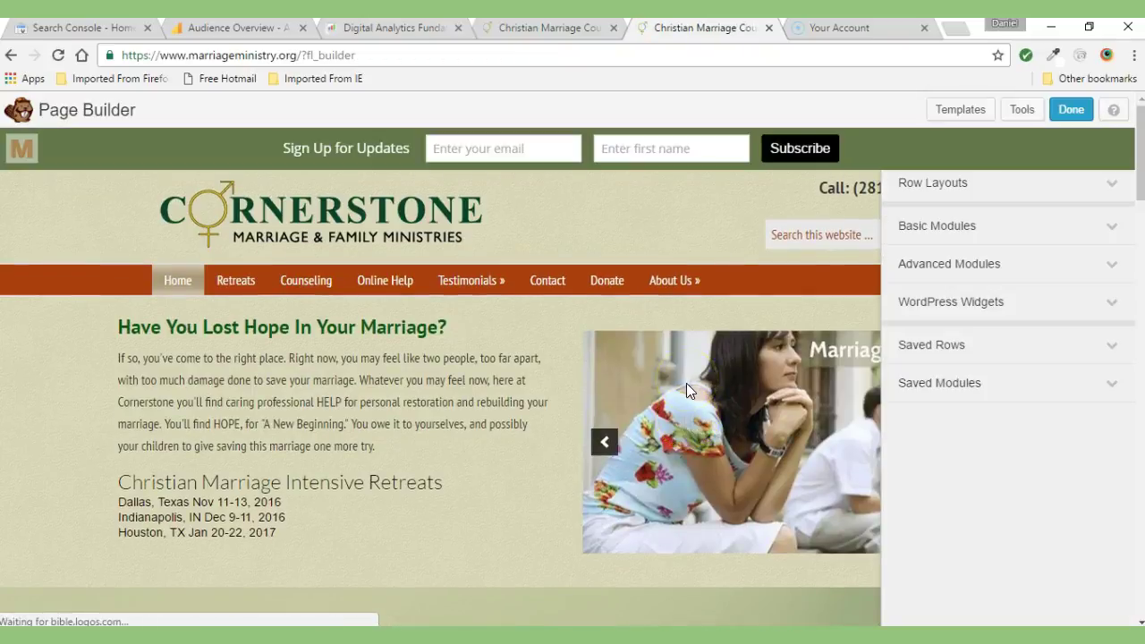
Look over the Home page layout and view the settings of the "Have You Lost Hope In Your Marriage?" heading, leaving them unchanged
mouse_move(517, 394)
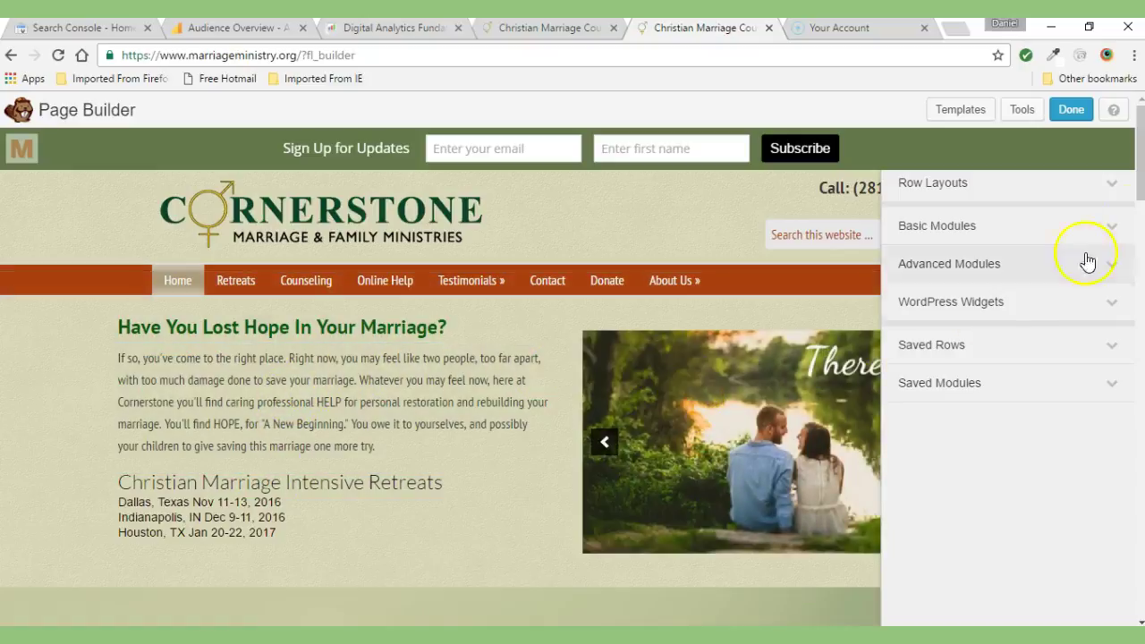
scroll(1117, 140, down, 8)
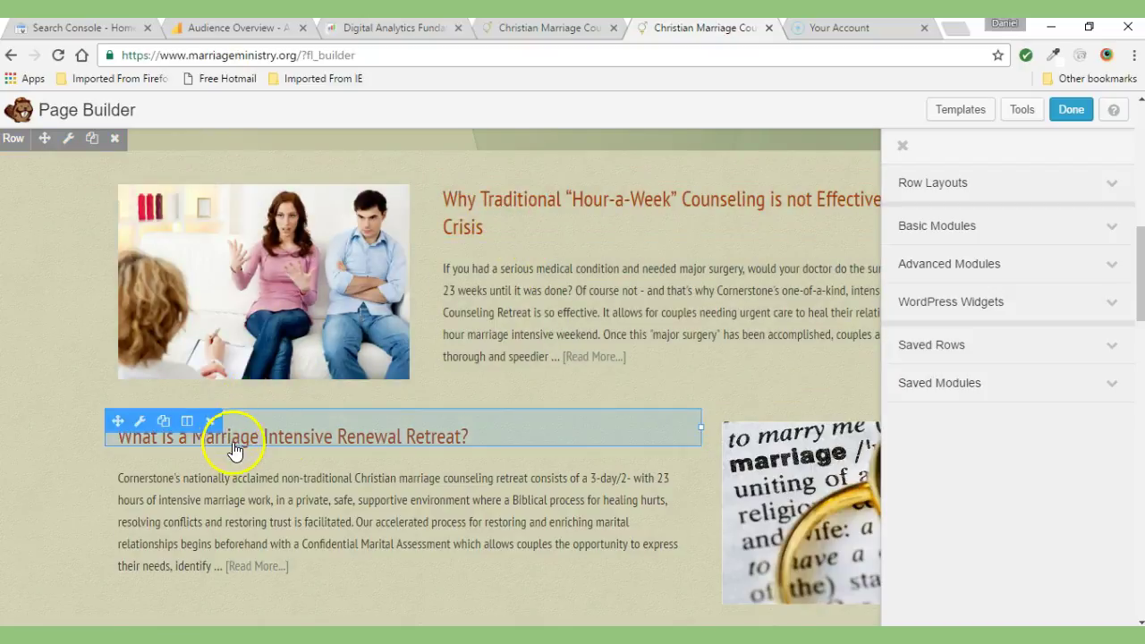
drag(1141, 279, 1137, 167)
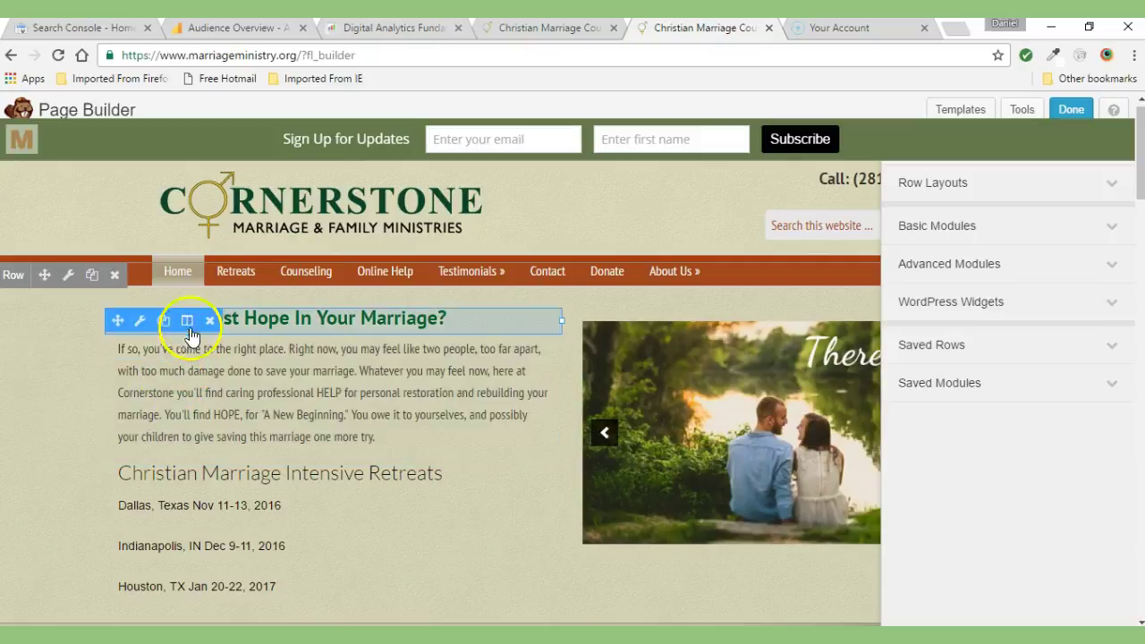
click(141, 321)
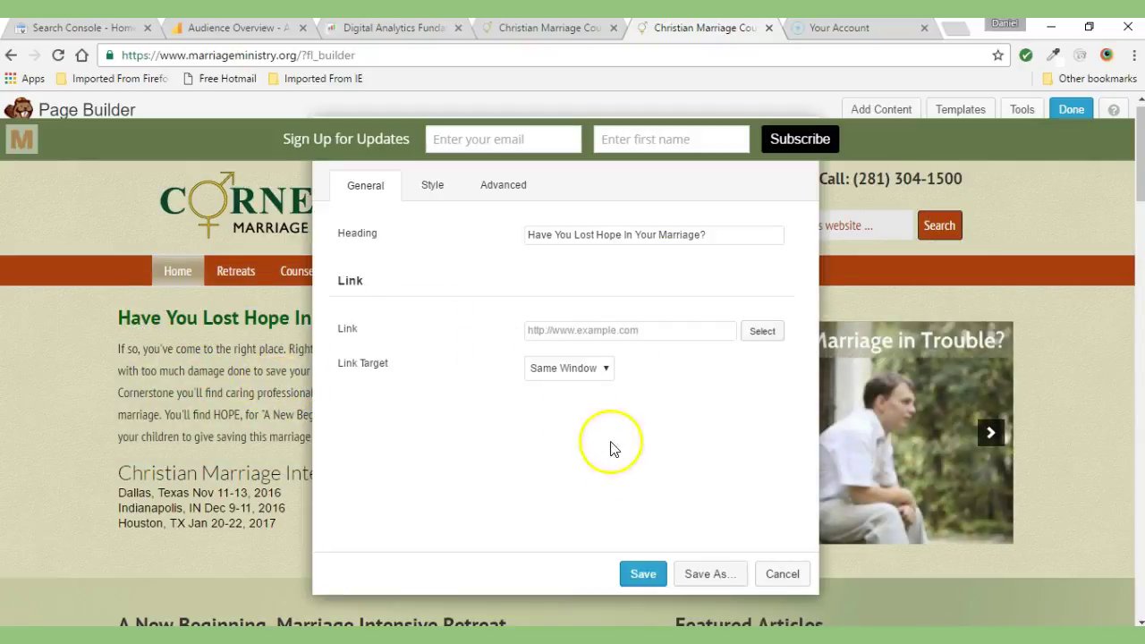
click(782, 573)
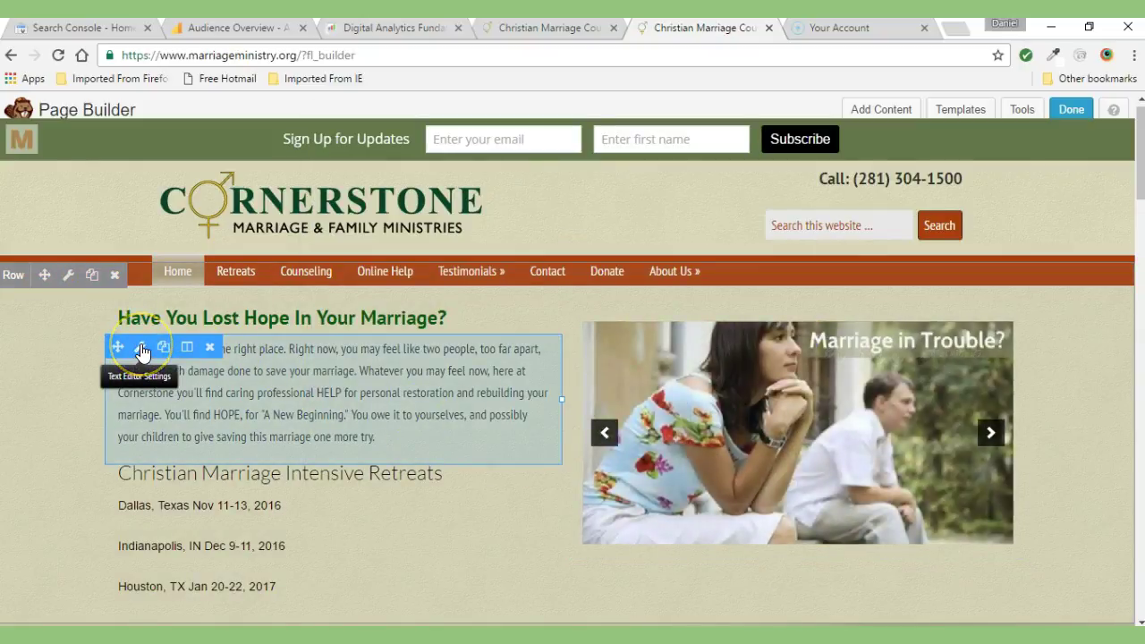
Append "Some text" to the end of the introductory paragraph under the "Have You Lost Hope In Your Marriage?" heading and save it
click(141, 348)
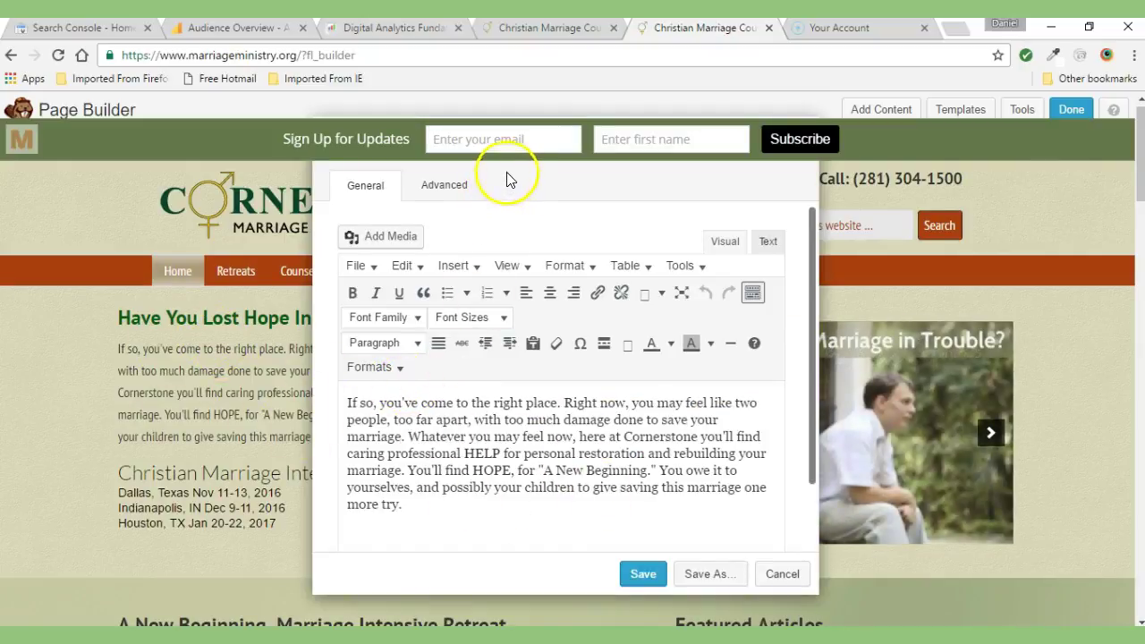
key(ctrl+a)
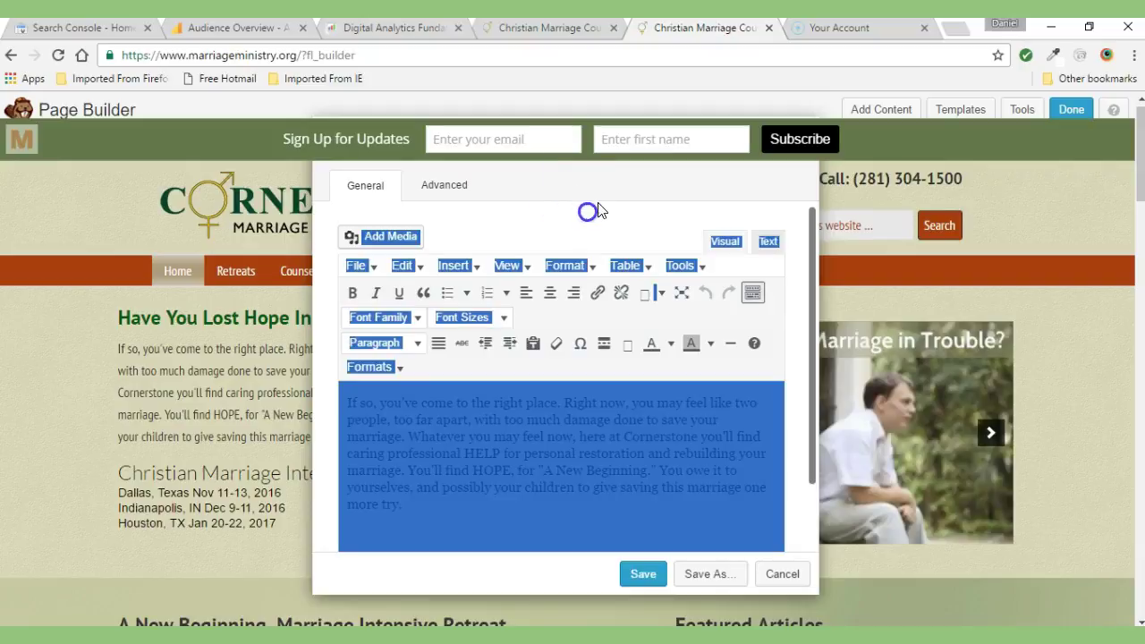
click(454, 431)
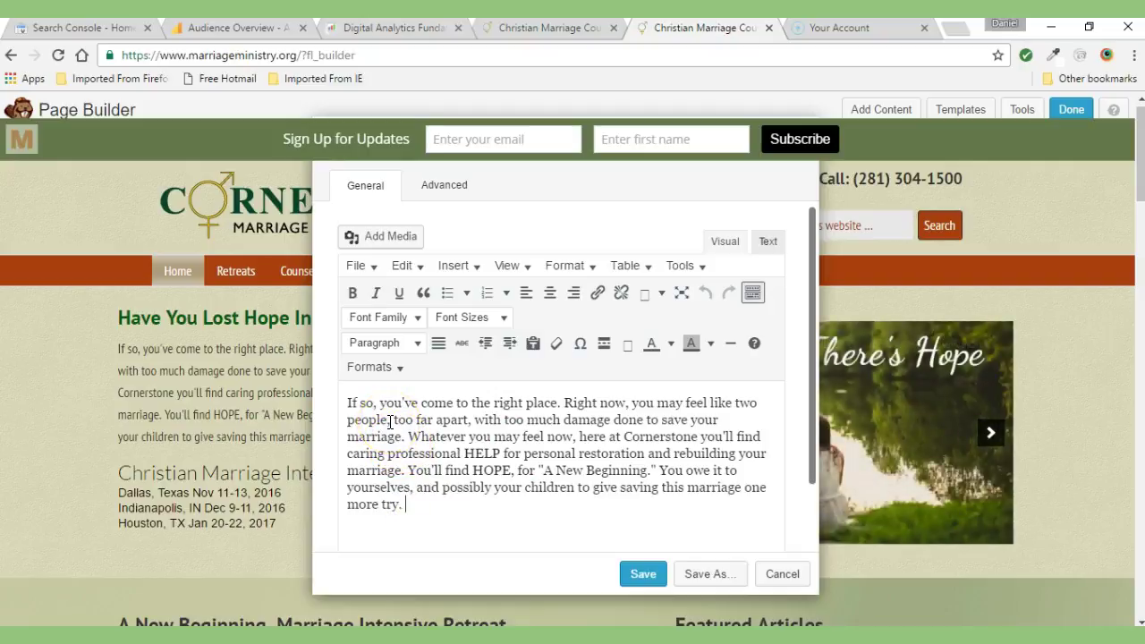
text(ome)
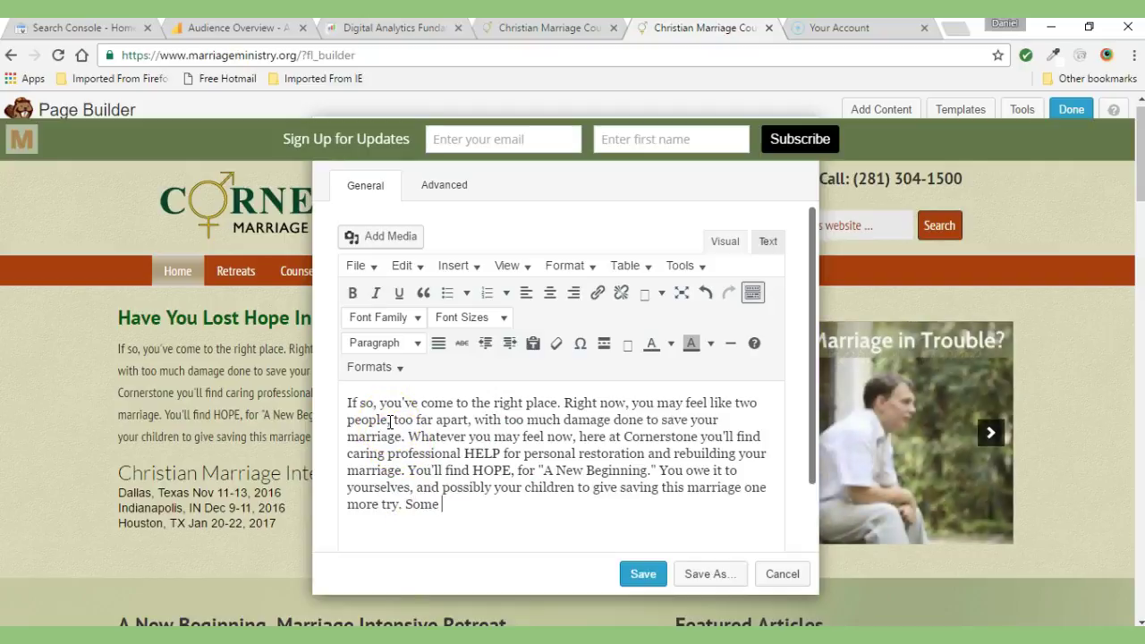
text( text)
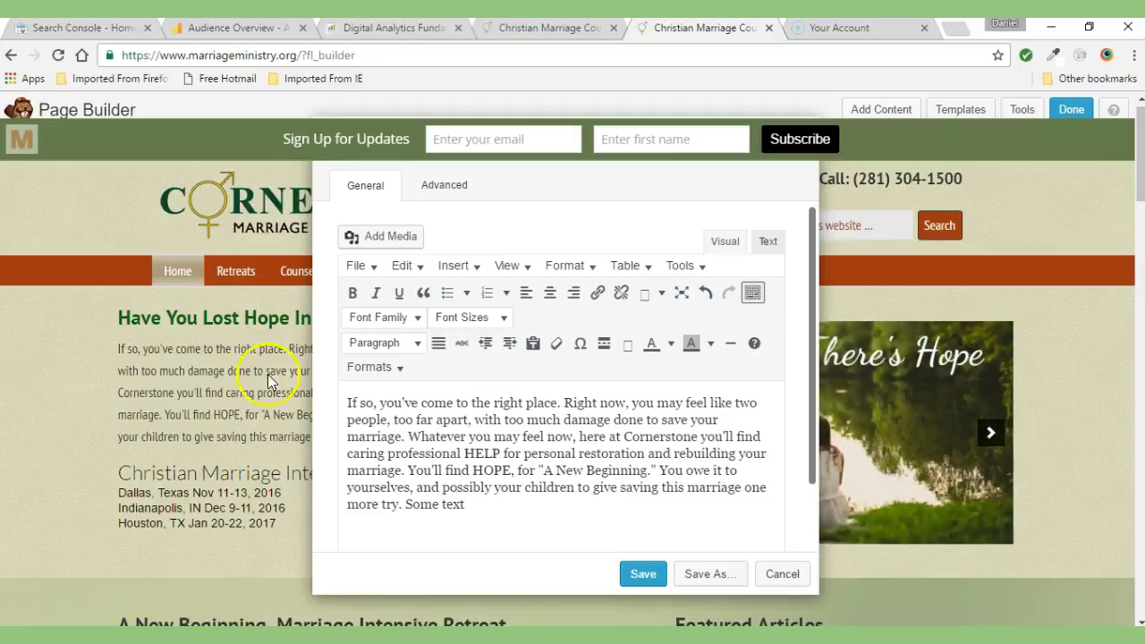
click(639, 574)
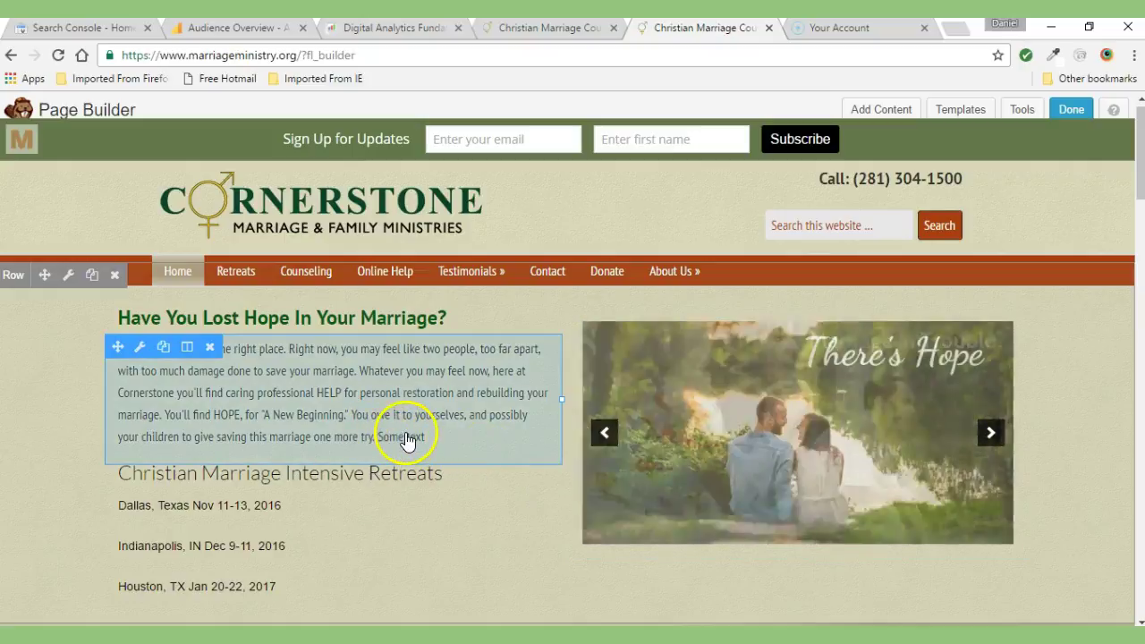
Remove "Some text" from the end of the introductory paragraph and save the text module
click(139, 347)
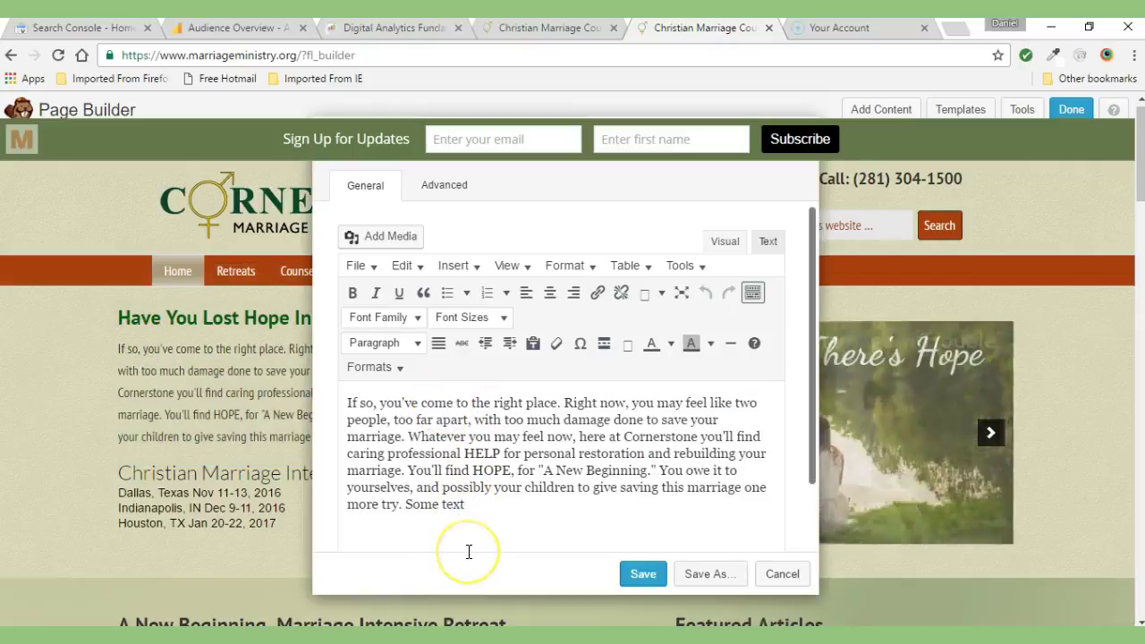
key(BackSpace)
key(BackSpace)
key(BackSpace)
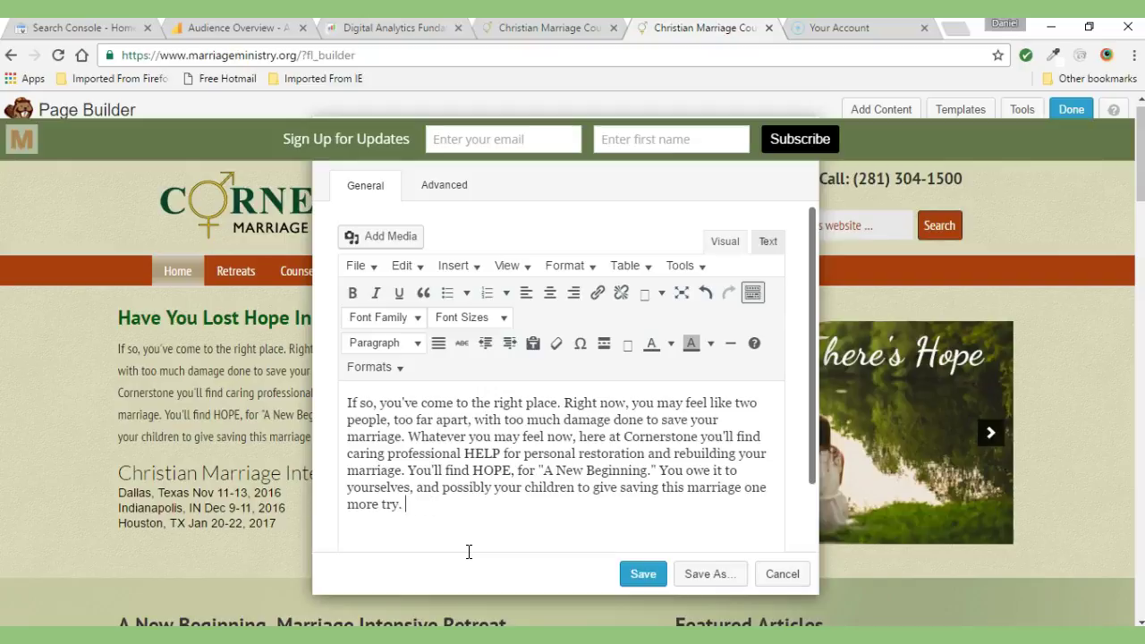
click(635, 570)
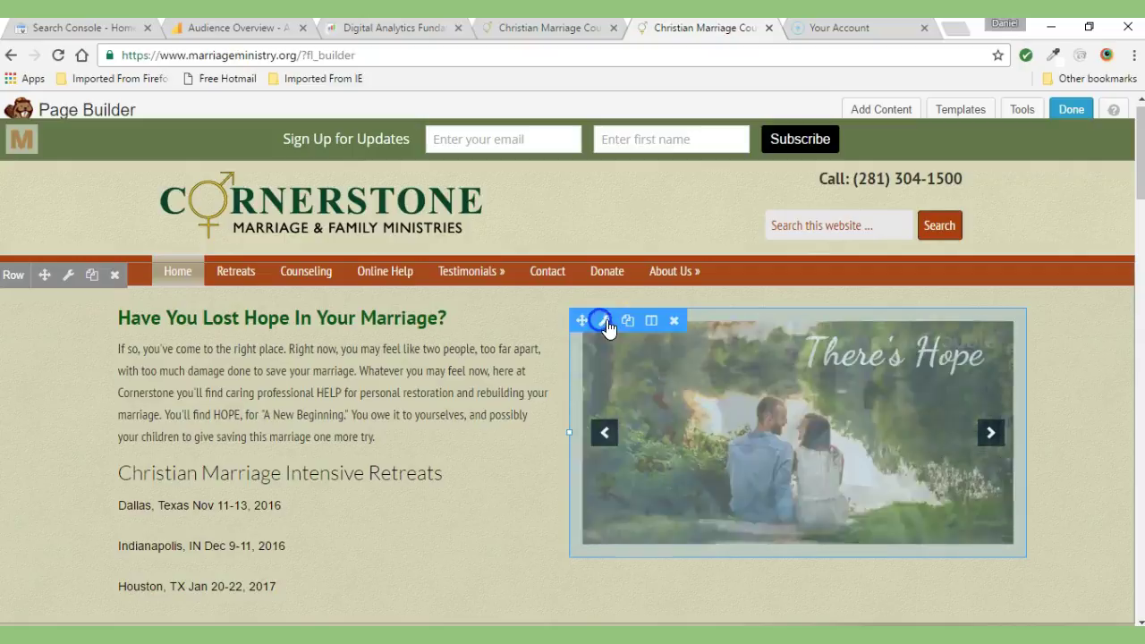
View the settings of the introductory text module and the image slider module, cancelling each without changes
click(604, 322)
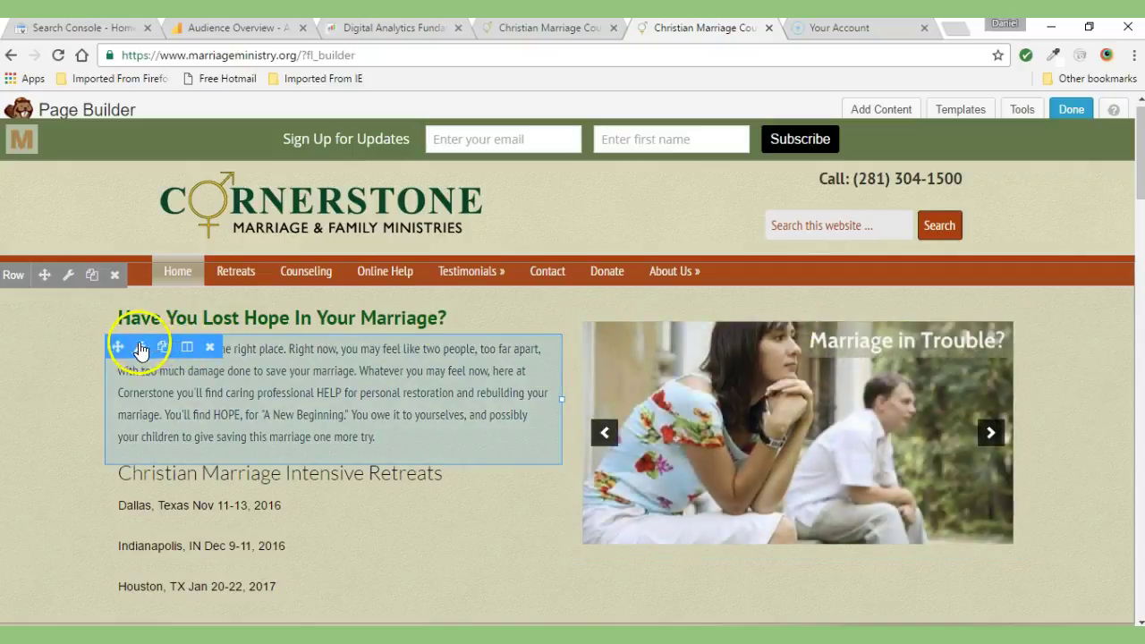
click(140, 349)
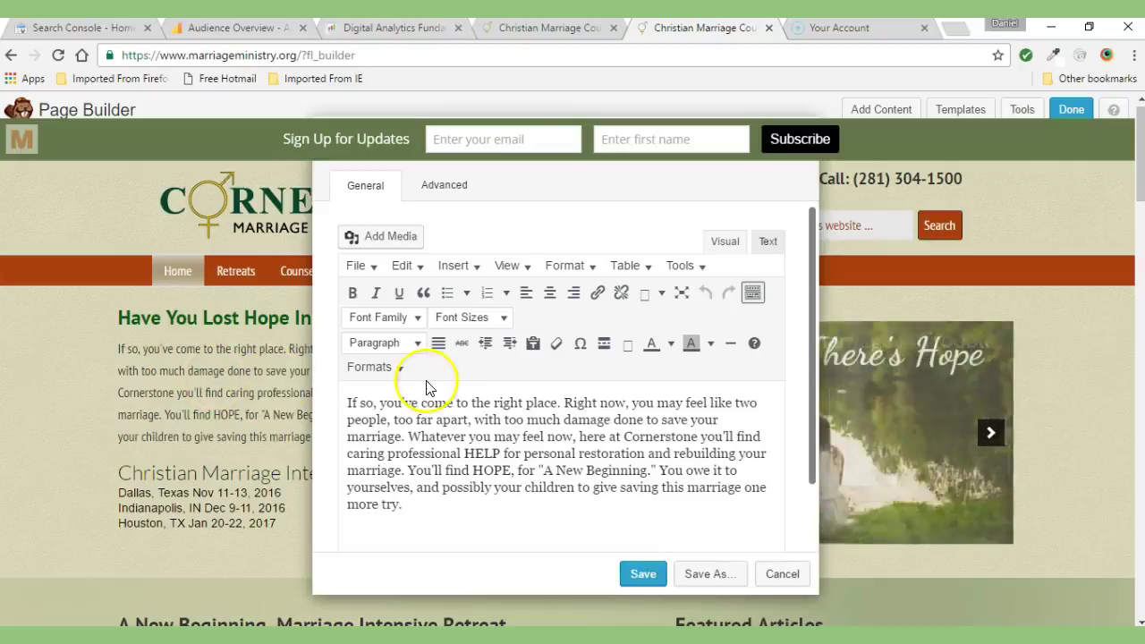
click(784, 581)
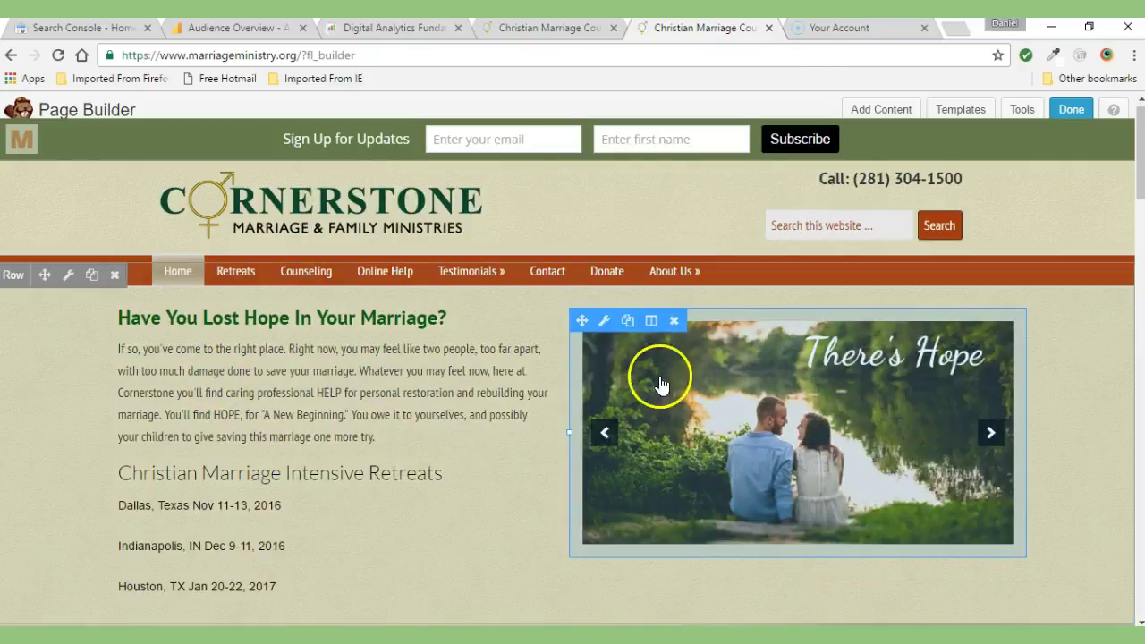
click(605, 321)
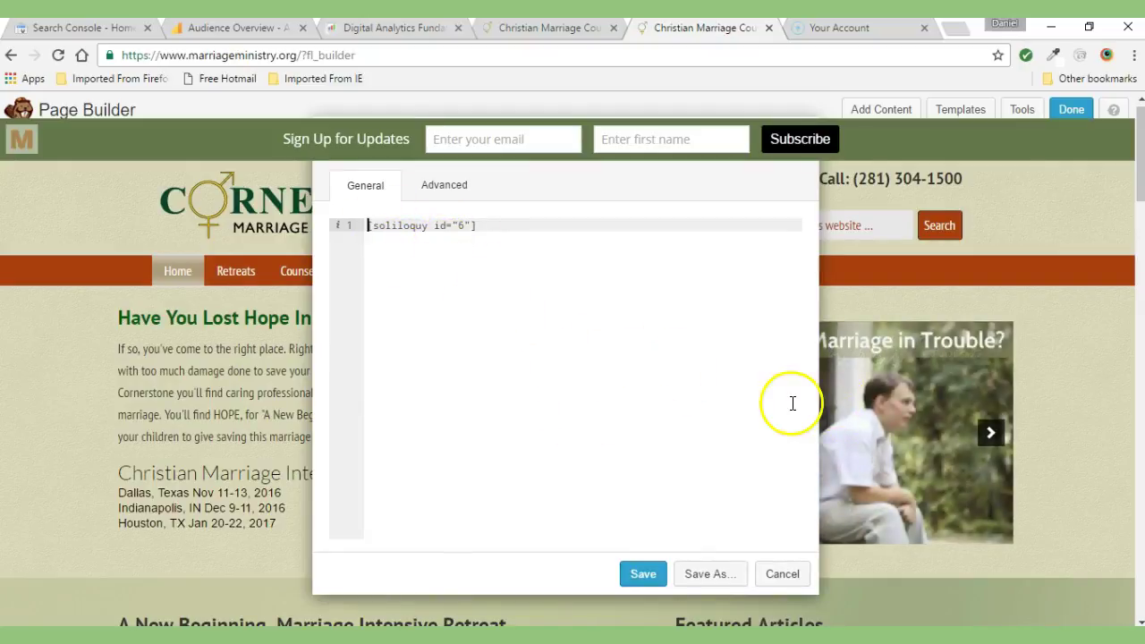
click(781, 576)
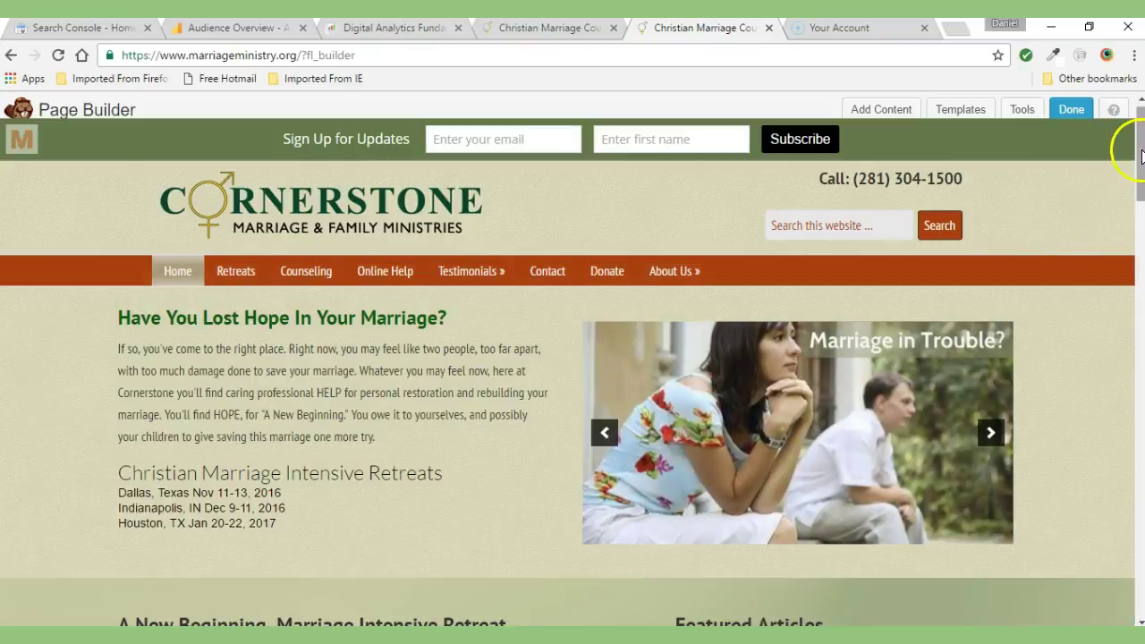
View the settings of the "Why Traditional "Hour-a-Week" Counseling" heading and cancel without changes
drag(1139, 152, 1140, 253)
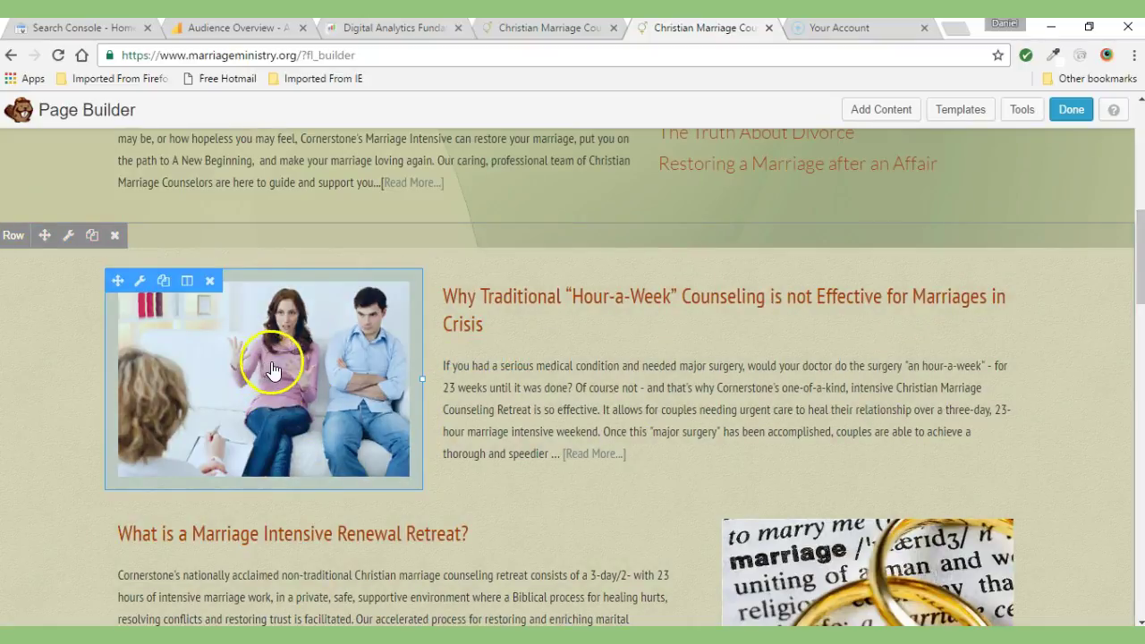
click(140, 288)
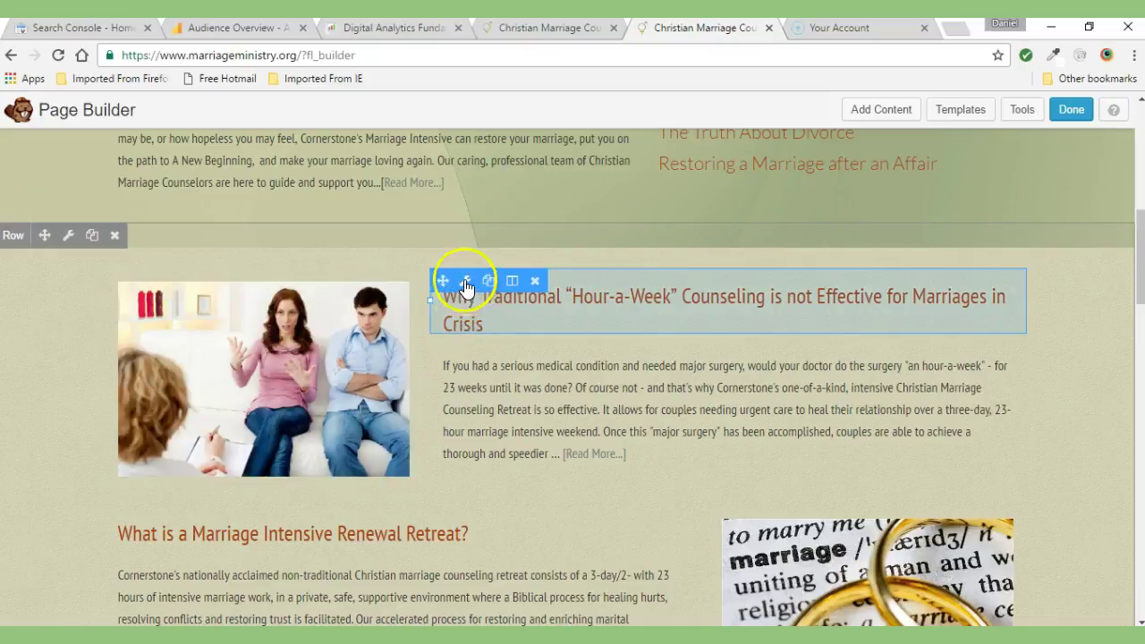
click(465, 282)
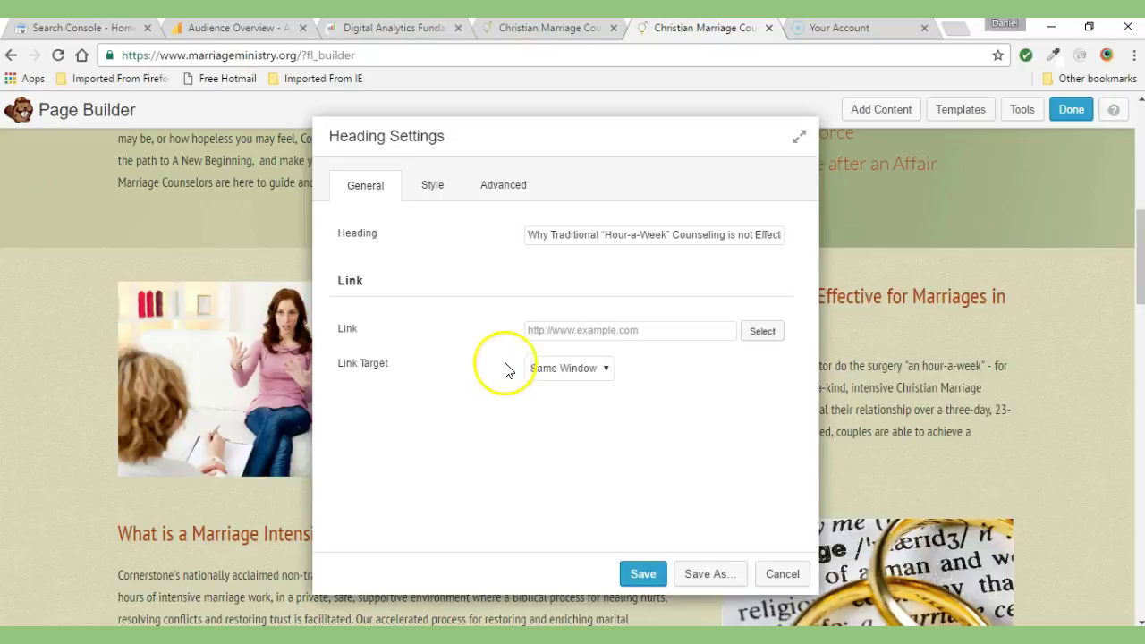
click(786, 575)
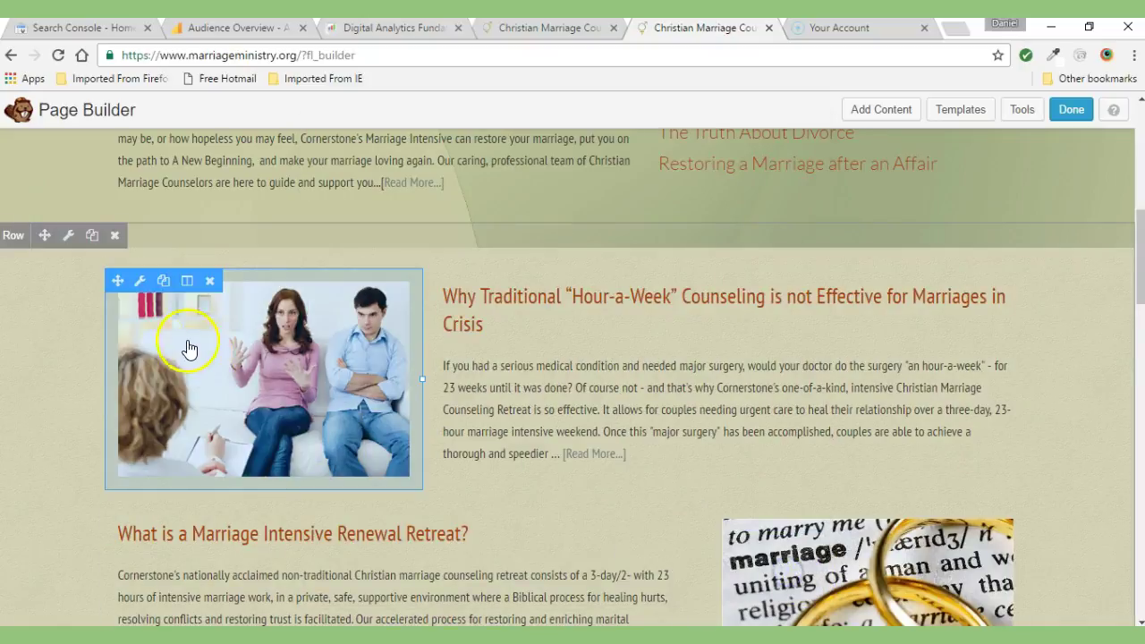
Open the settings of the counseling session photo and browse the media library for a replacement image
click(143, 279)
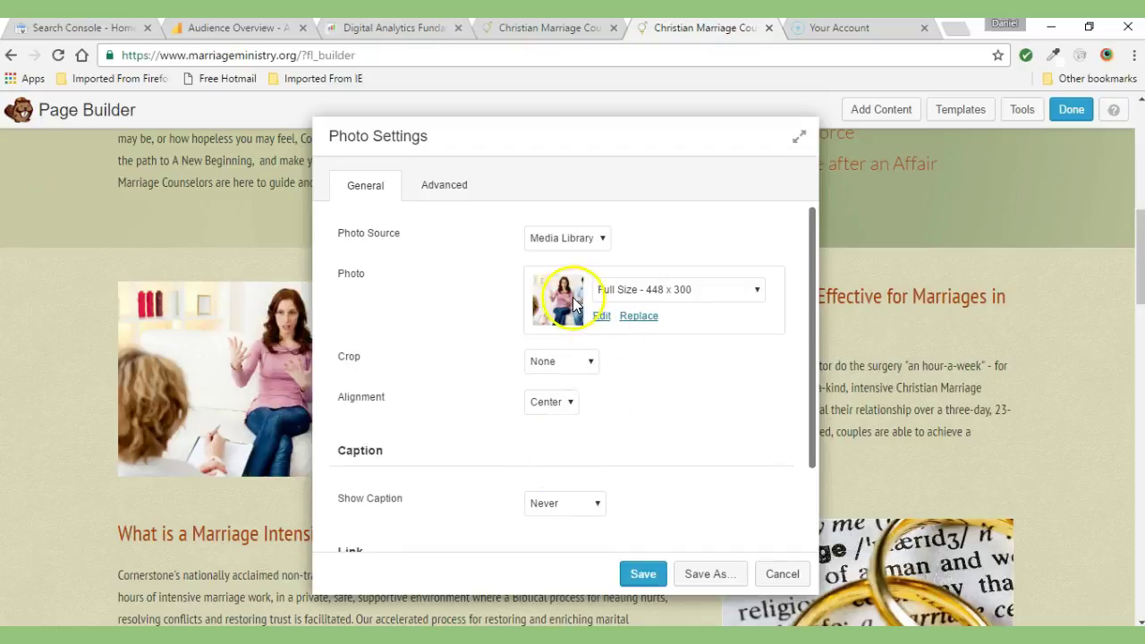
click(639, 318)
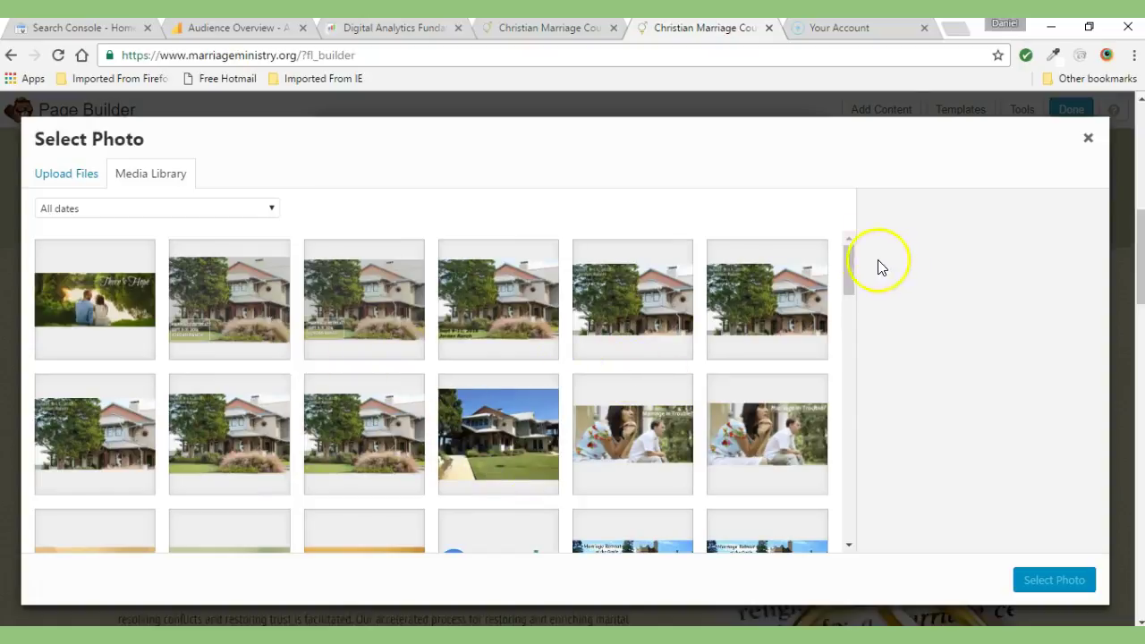
mouse_move(848, 254)
mouse_down()
mouse_move(843, 489)
mouse_move(853, 274)
mouse_up()
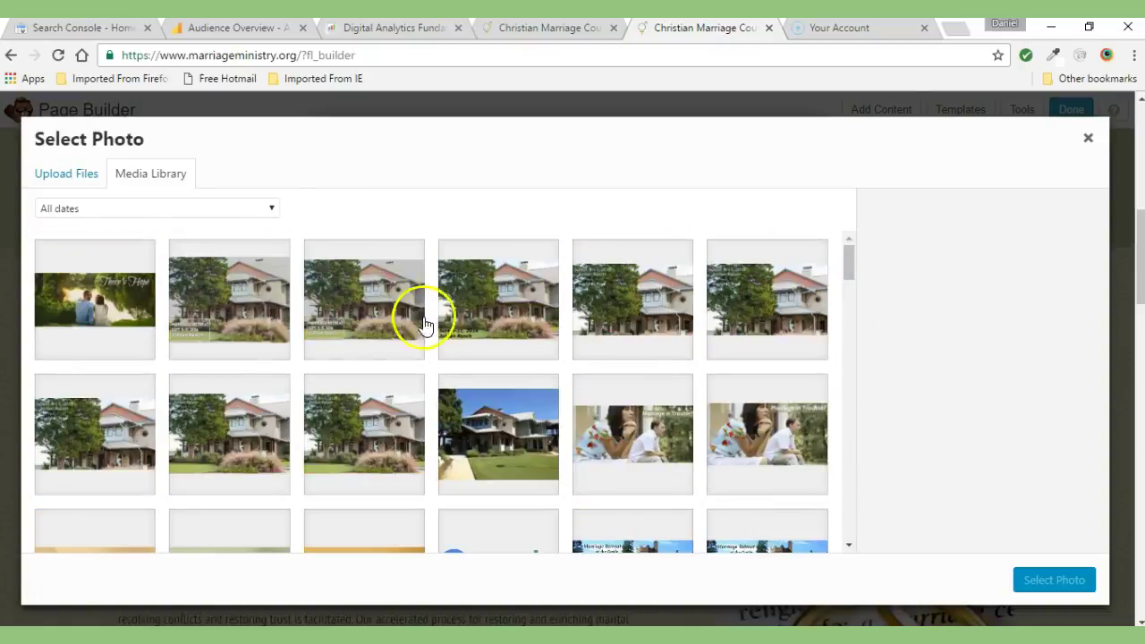
View the option for uploading a replacement photo from the computer, and cancel the file selection and photo settings without changes
click(57, 180)
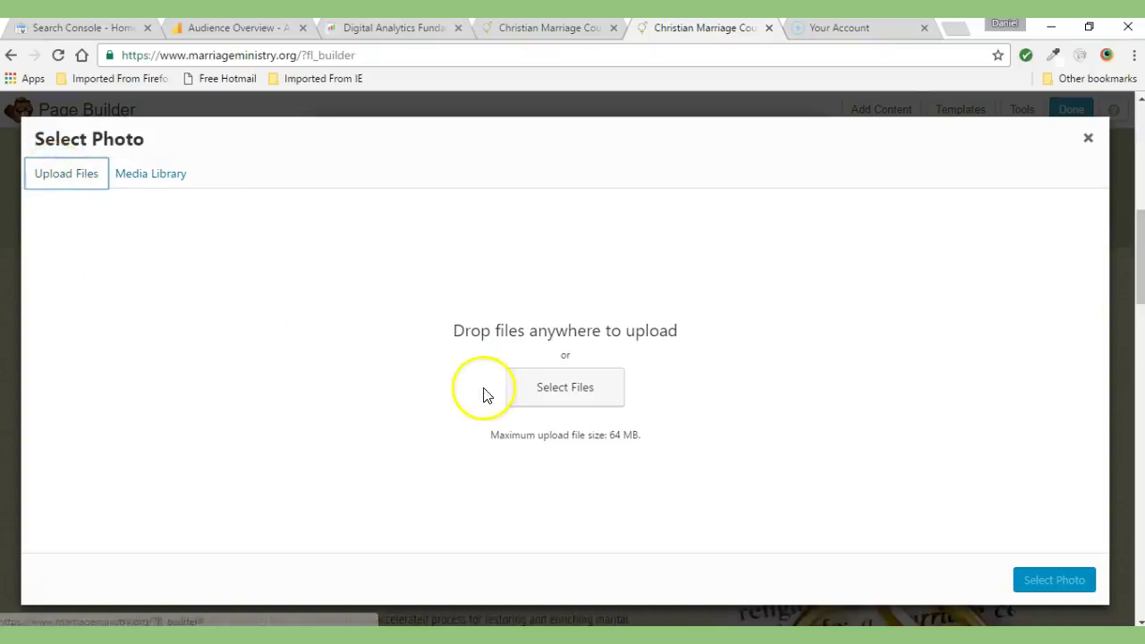
click(549, 390)
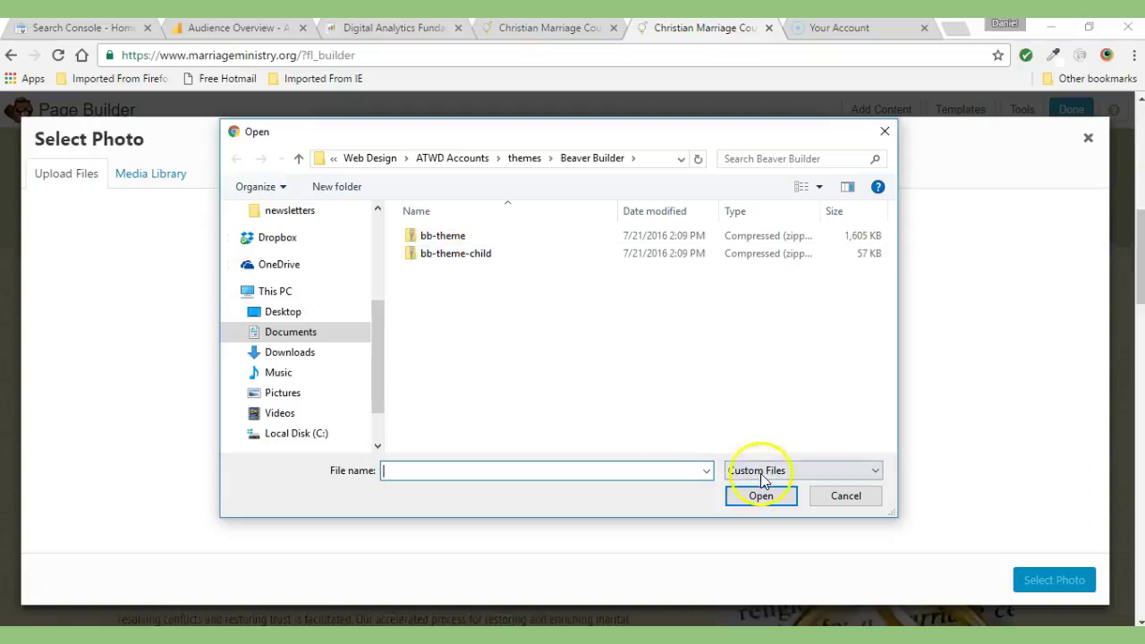
click(842, 495)
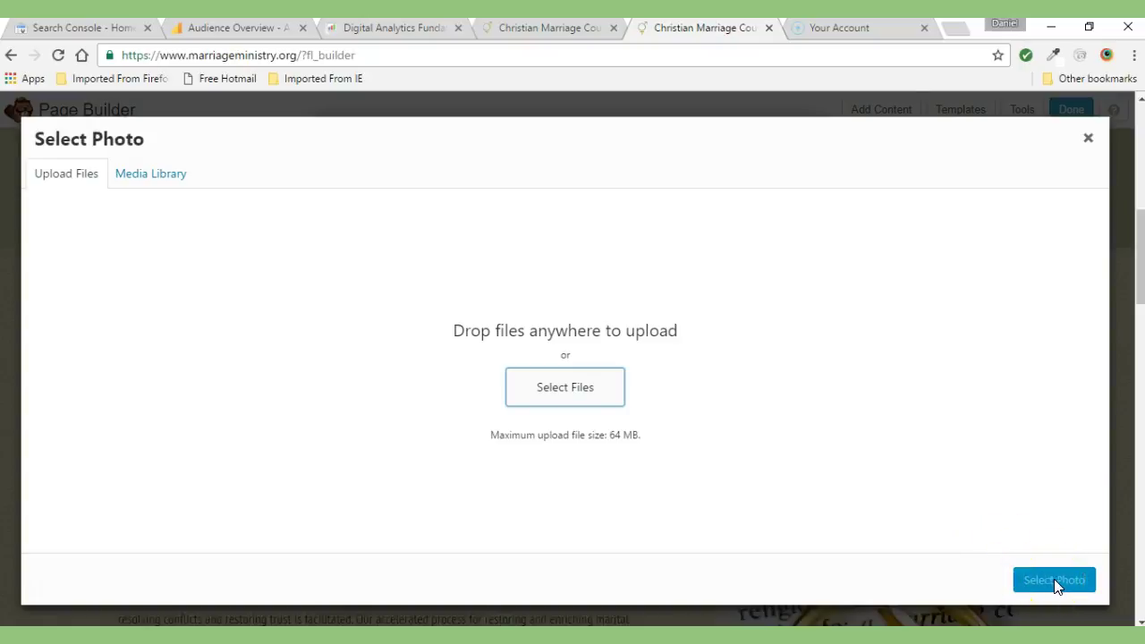
click(1087, 139)
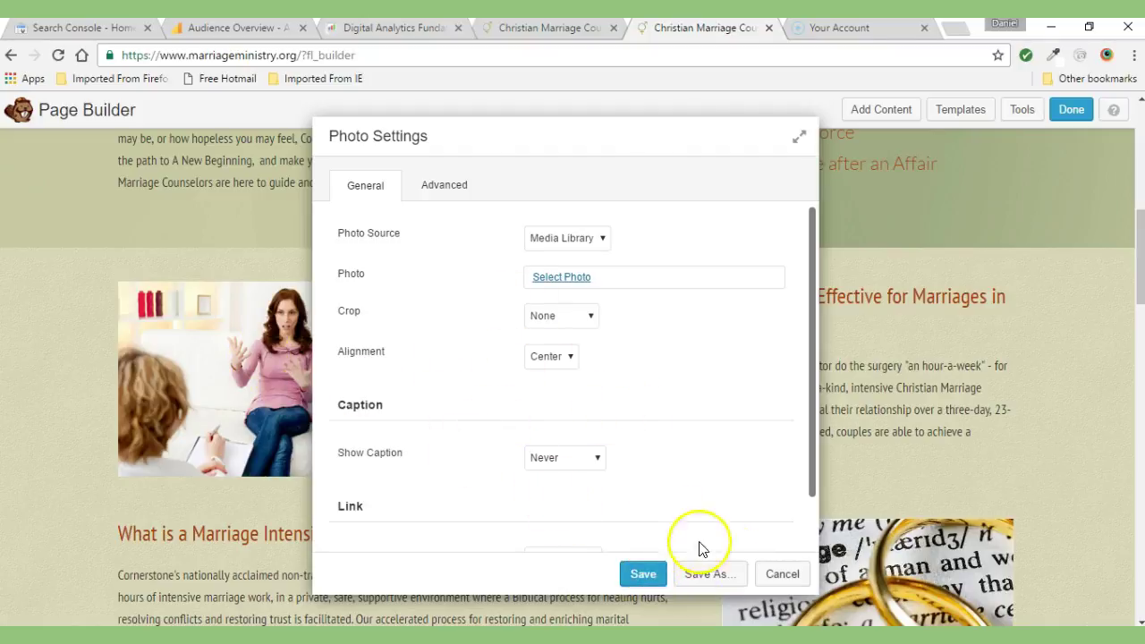
click(781, 575)
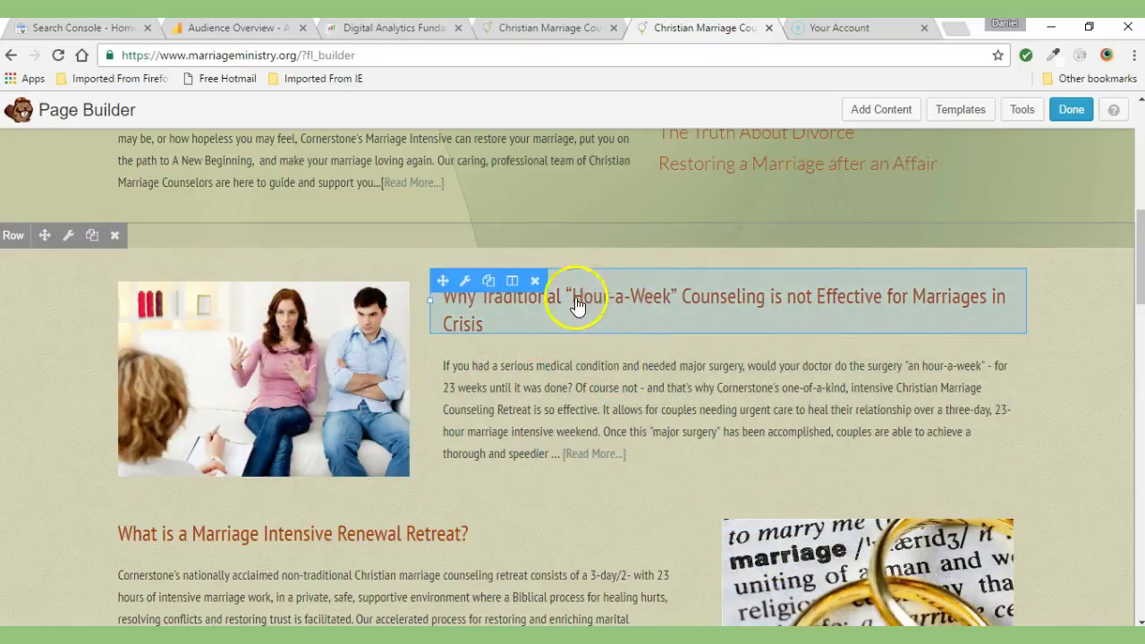
Check the heading text and link options of the "Why Traditional" heading and close its settings without saving
click(466, 281)
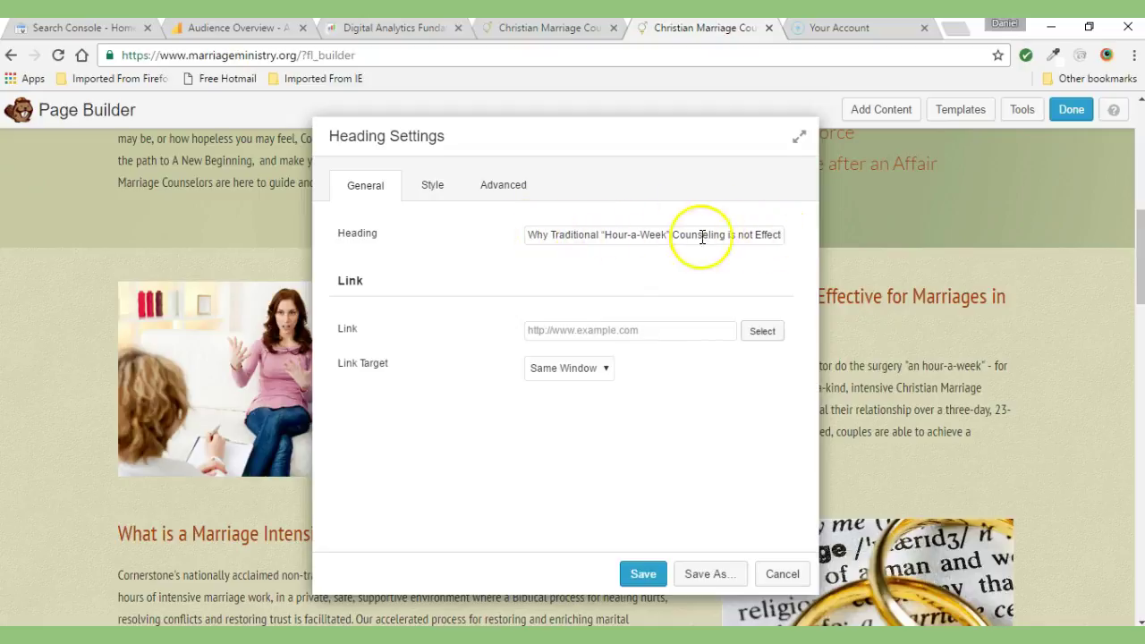
click(780, 574)
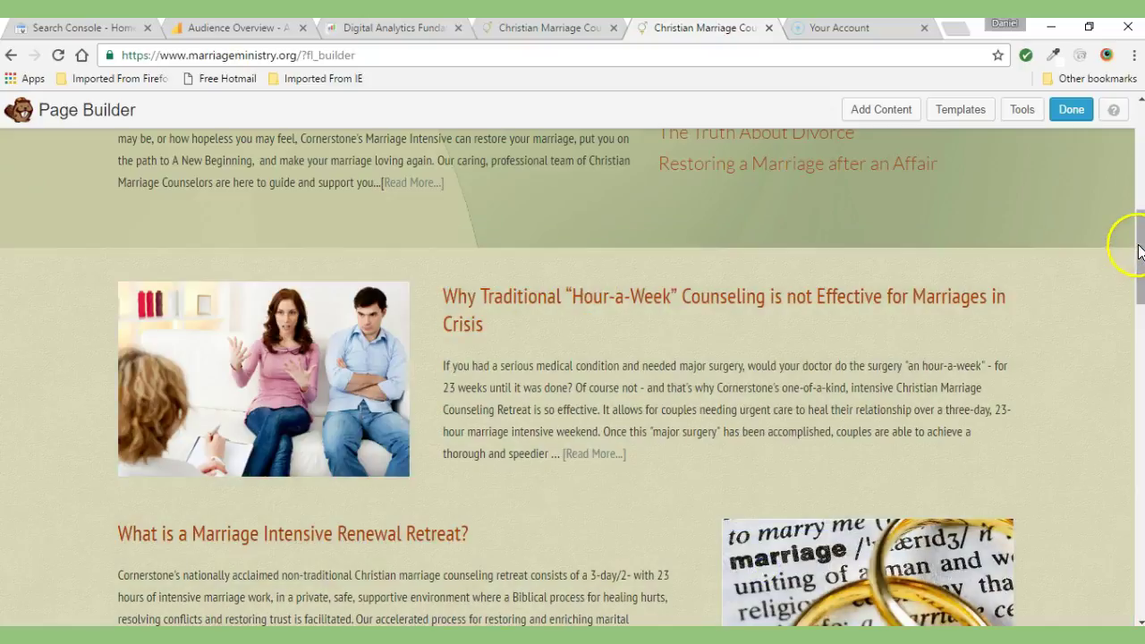
Look over the sections further down the Home page, and finish editing by publishing the changes
drag(1140, 246, 1140, 324)
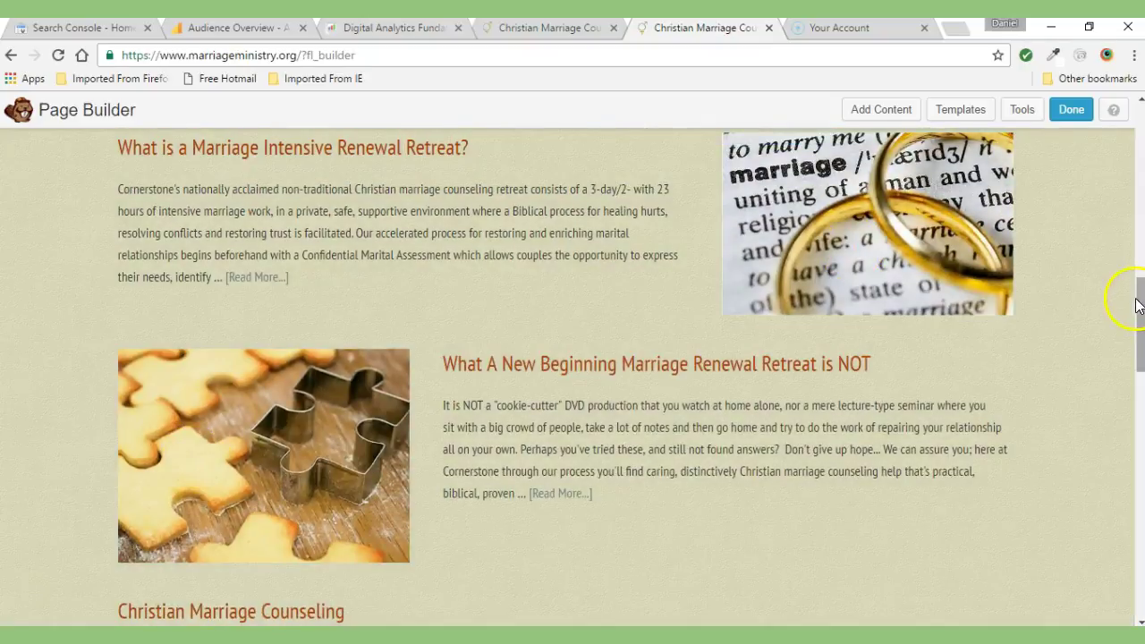
drag(1138, 306, 1140, 135)
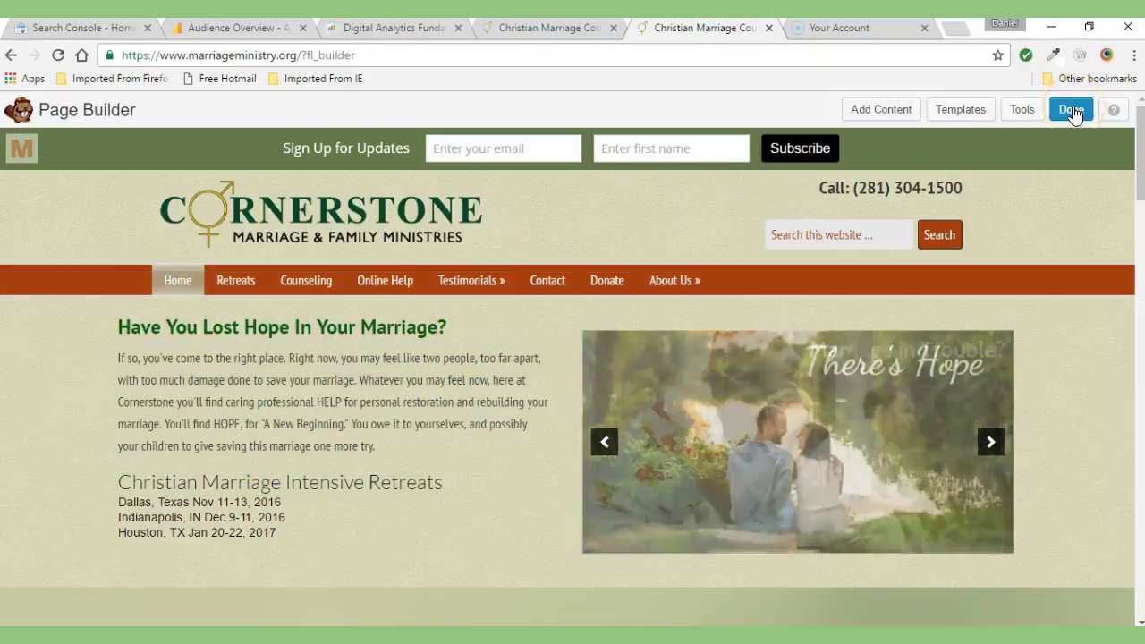
click(1073, 110)
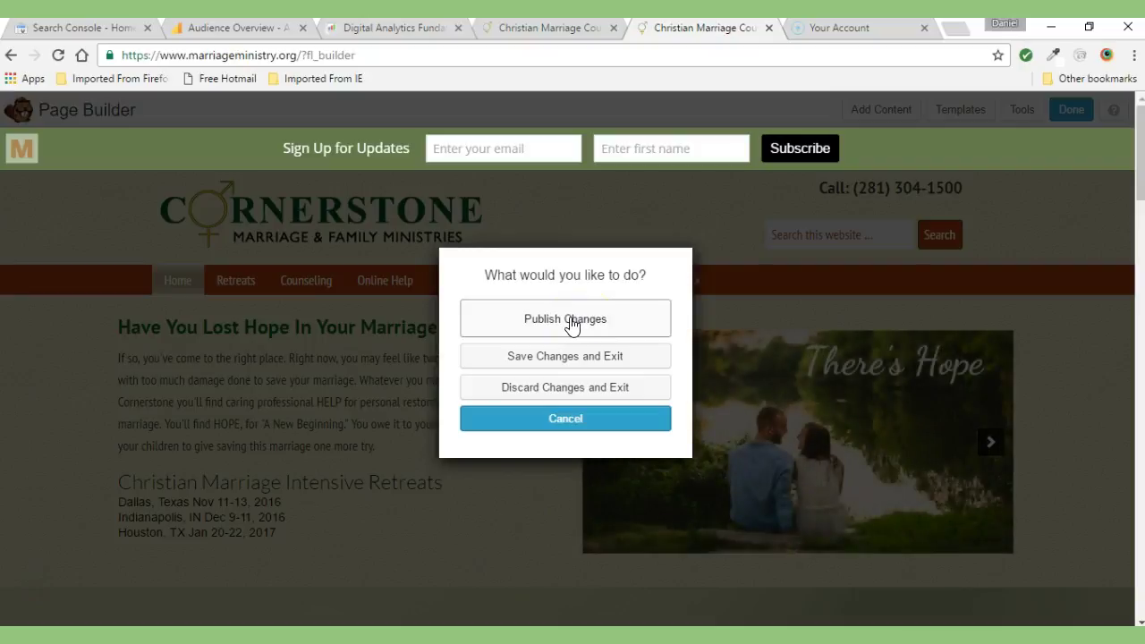
click(571, 324)
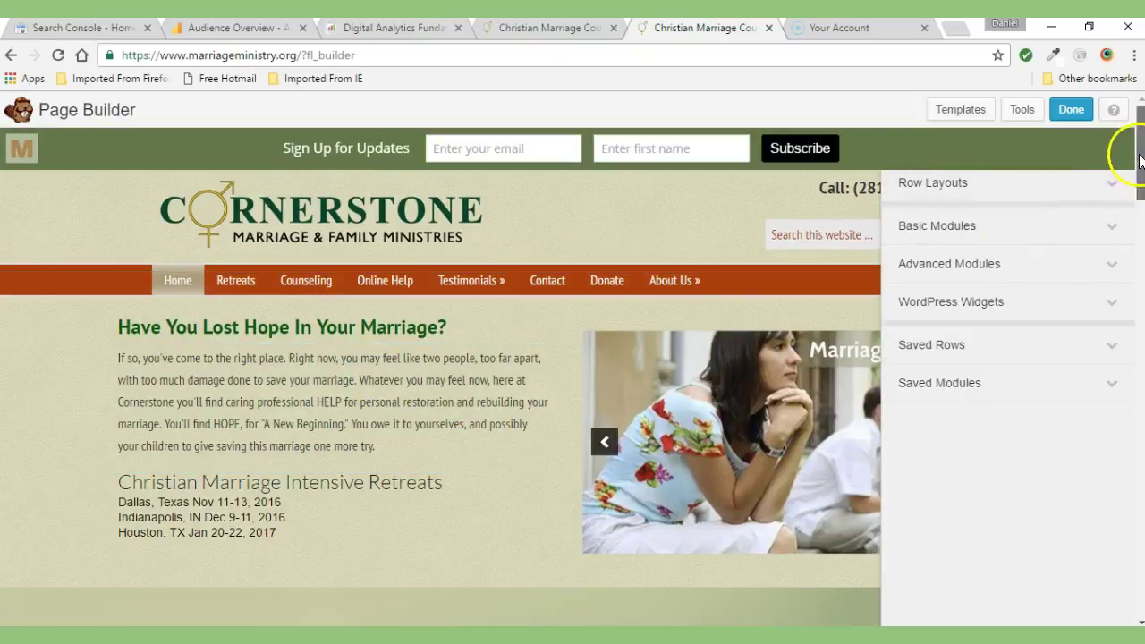
Exit Page Builder on the Home page by discarding the unpublished changes and confirming the discard
scroll(1125, 174, down, 5)
scroll(440, 376, down, 3)
scroll(440, 376, up, 10)
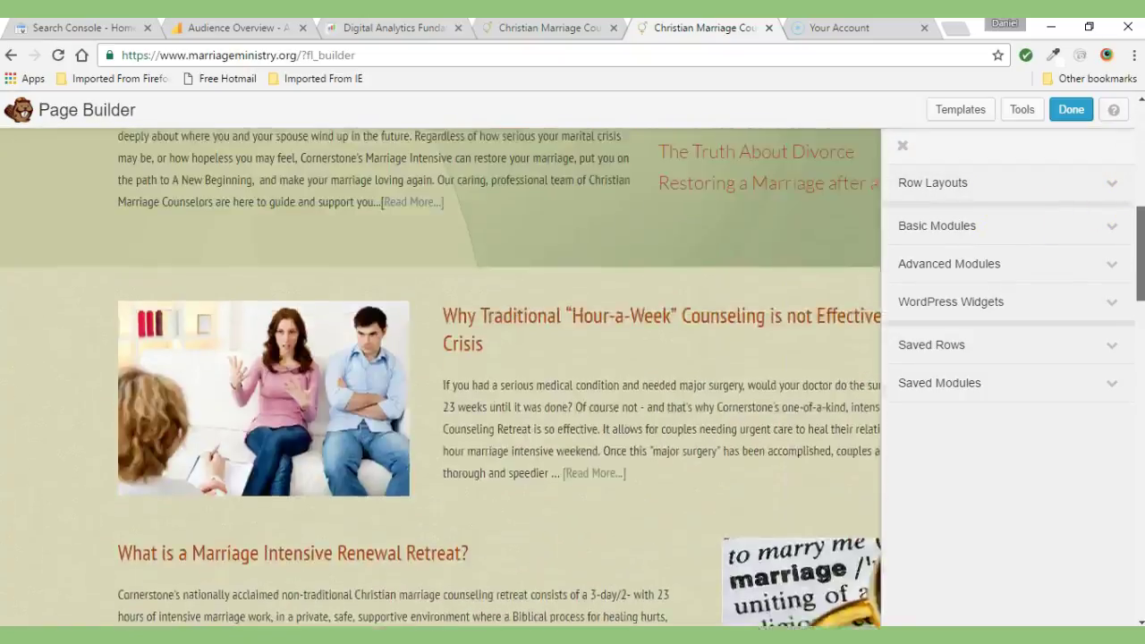
scroll(1141, 140, up, 2)
mouse_move(370, 439)
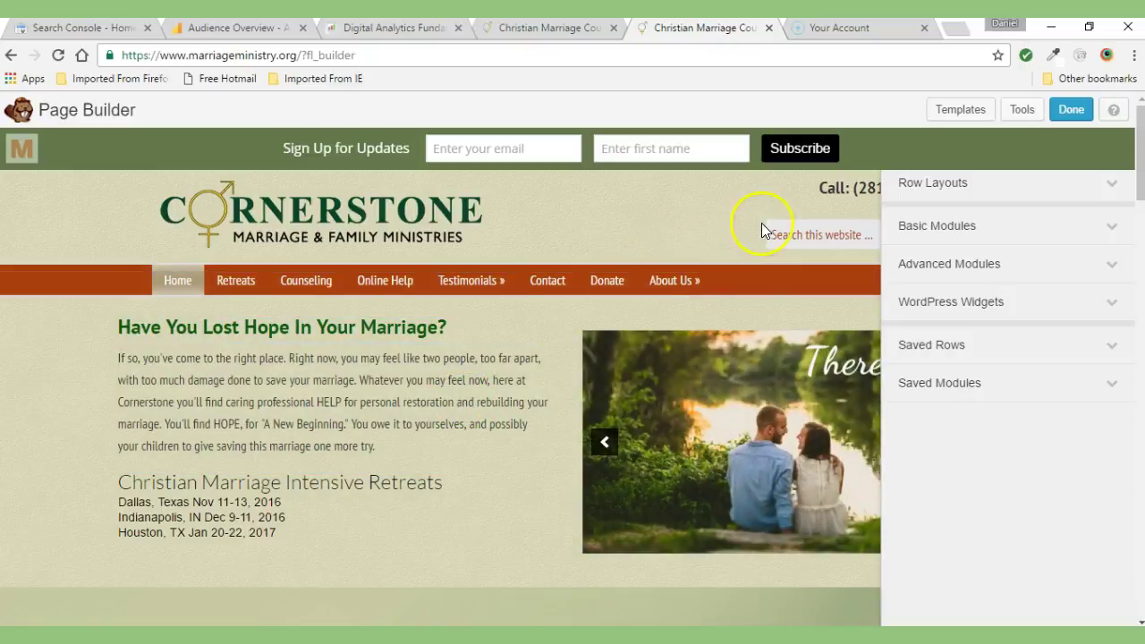
click(1072, 110)
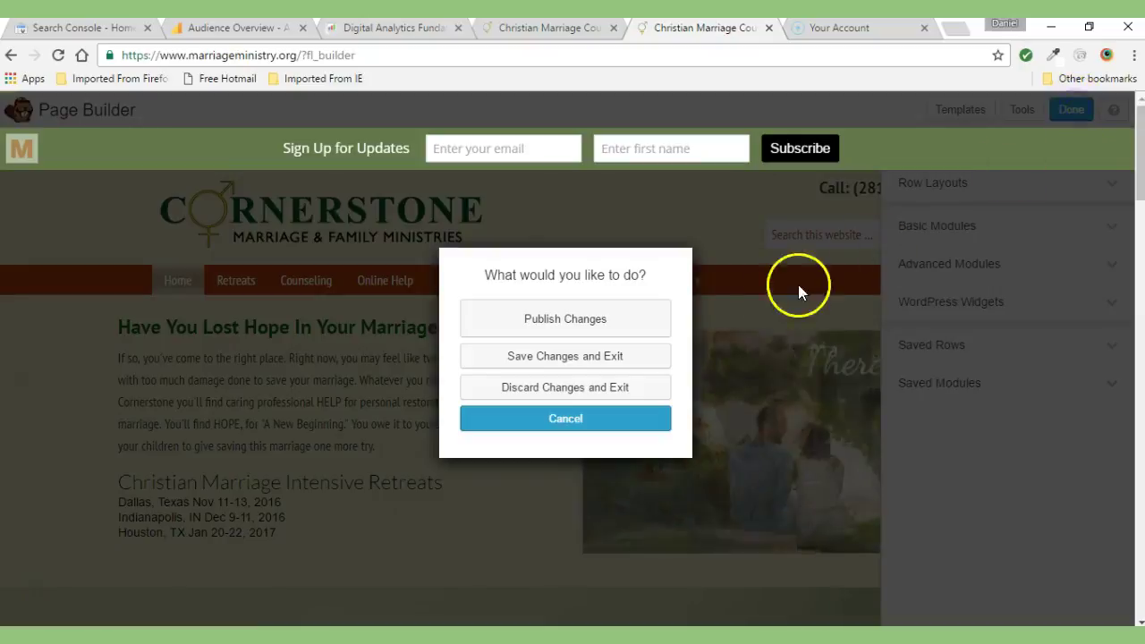
click(572, 390)
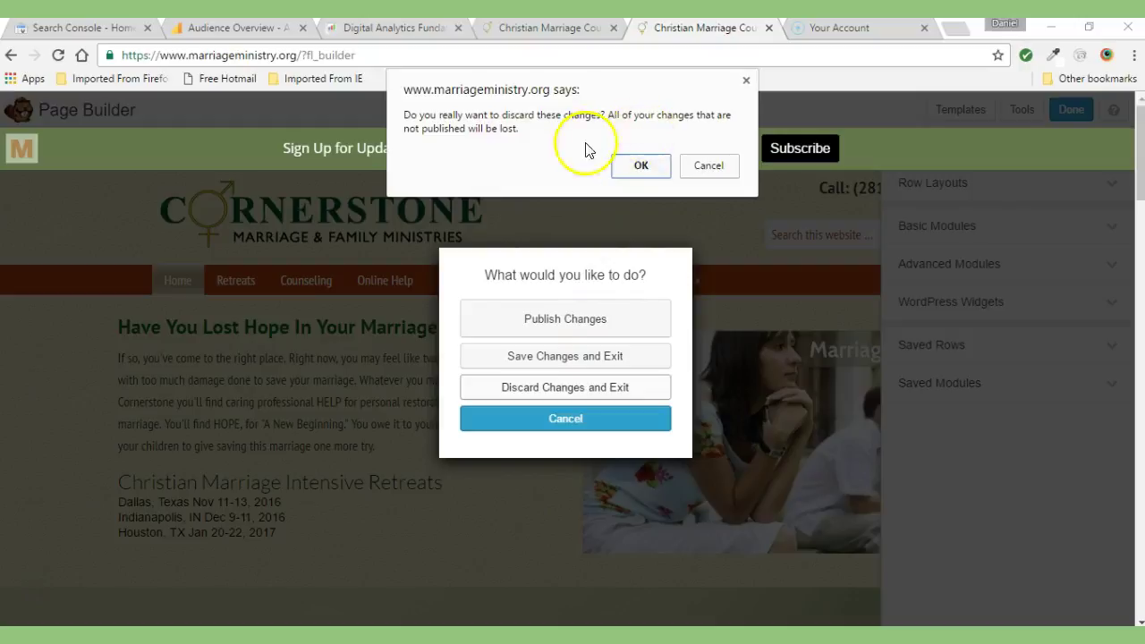
click(642, 167)
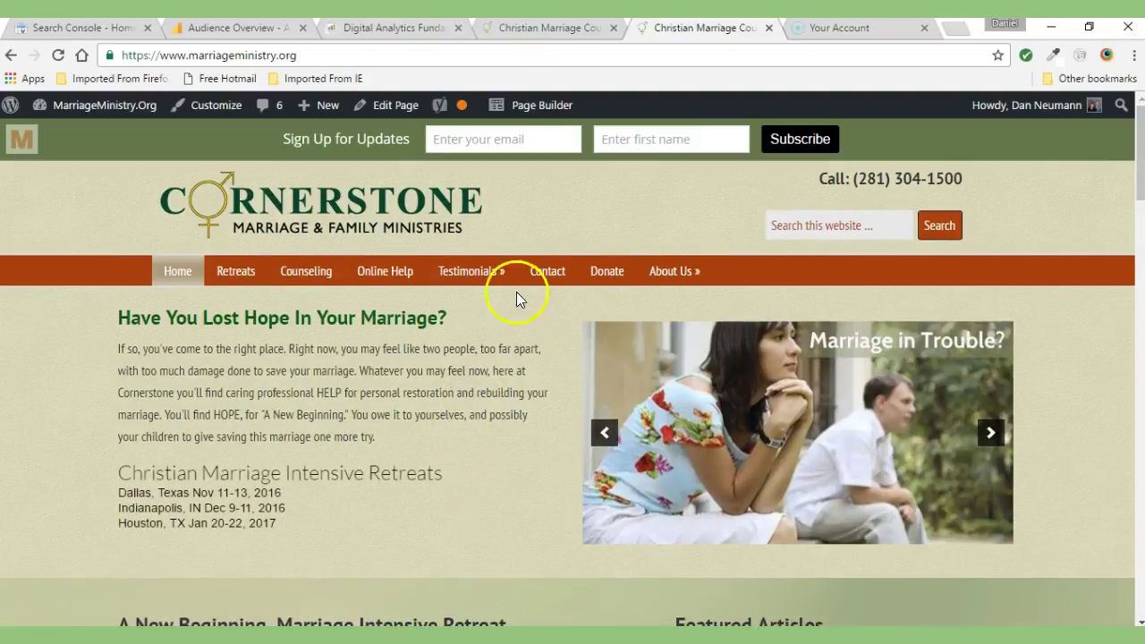
Open the Home page in the regular WordPress page editor
mouse_move(506, 283)
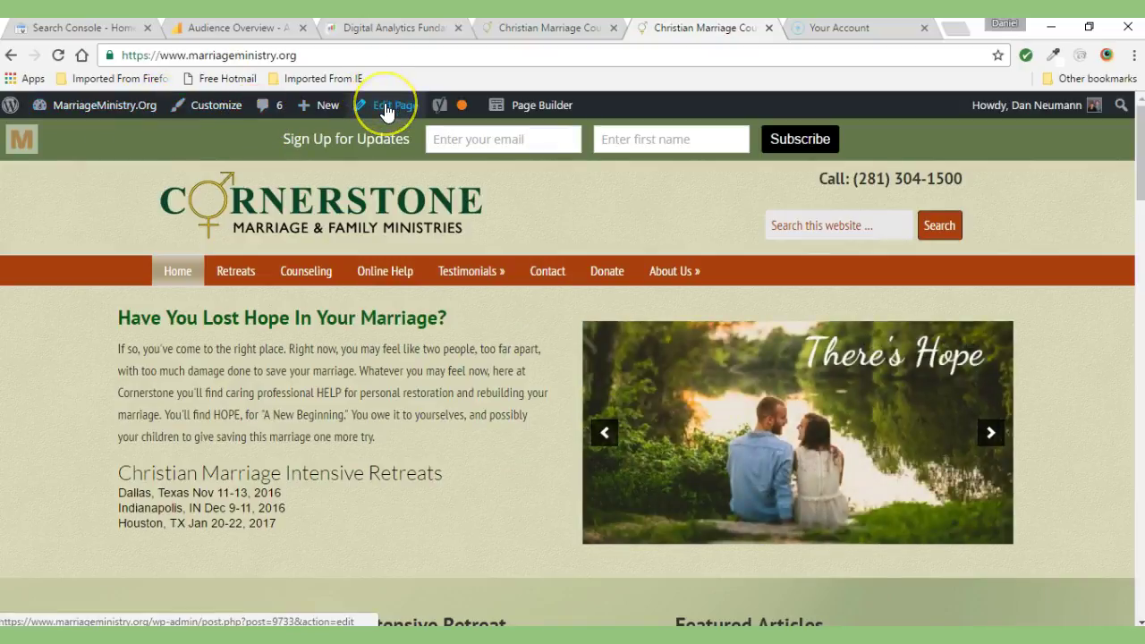
click(386, 105)
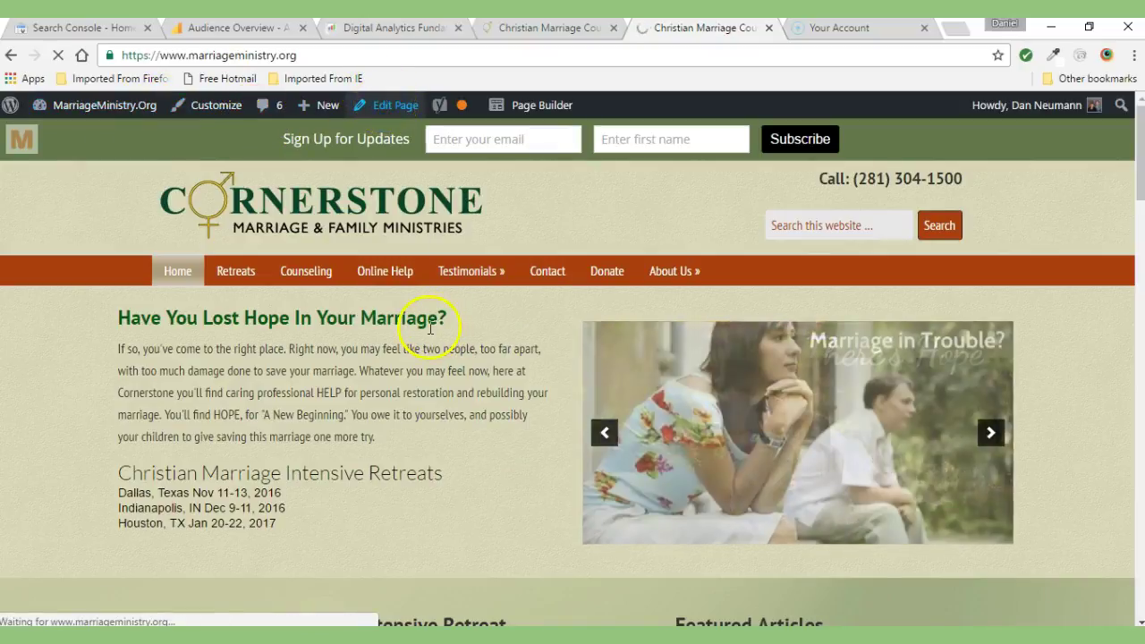